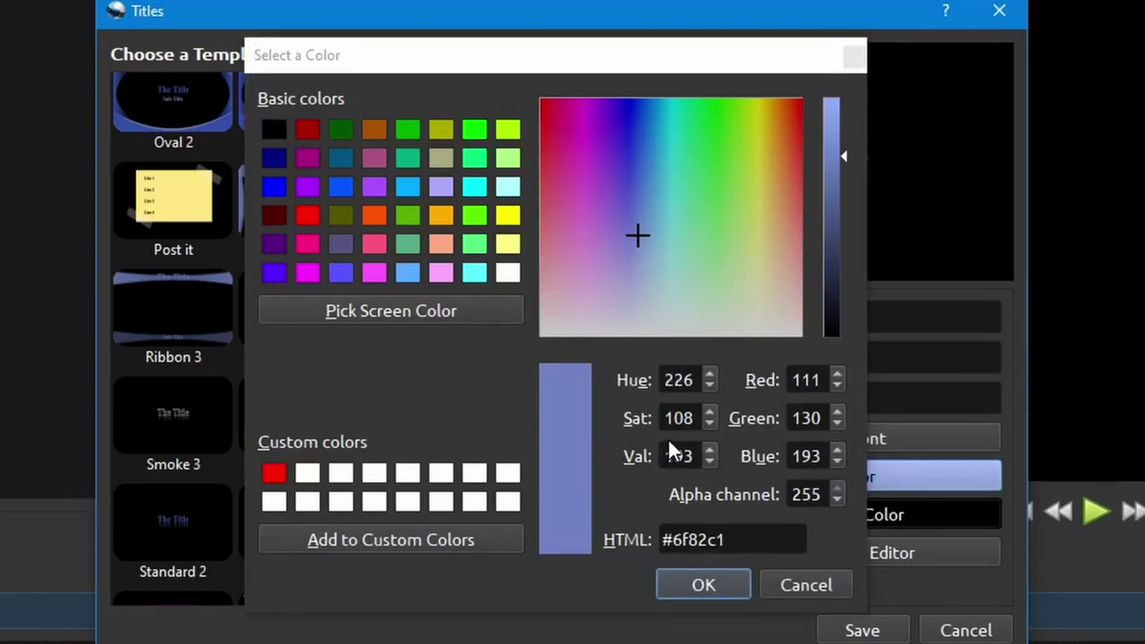
# Step: Set the text color of the WELCOME / My Video title to white and save the title
pyautogui.click(307, 474)
pyautogui.click(721, 584)
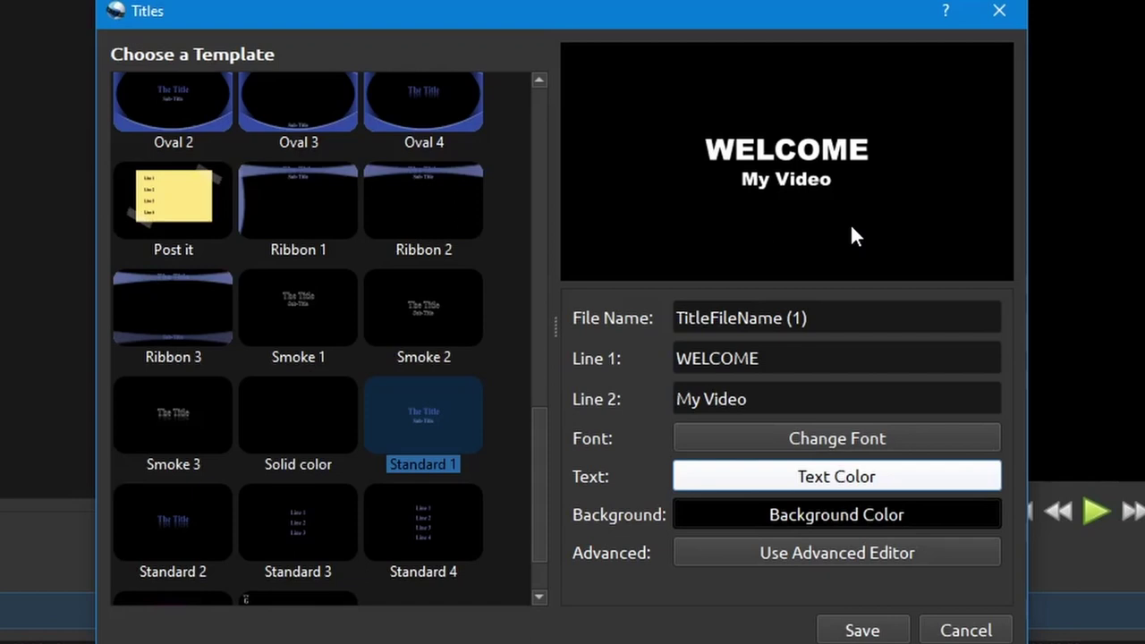
pyautogui.click(834, 517)
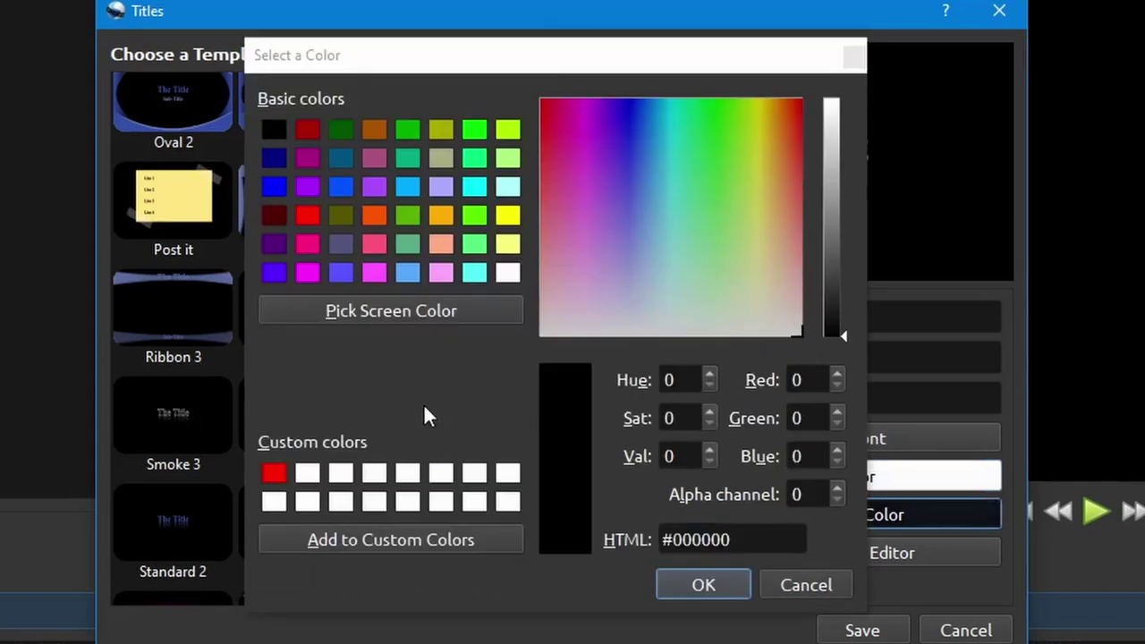
pyautogui.click(805, 584)
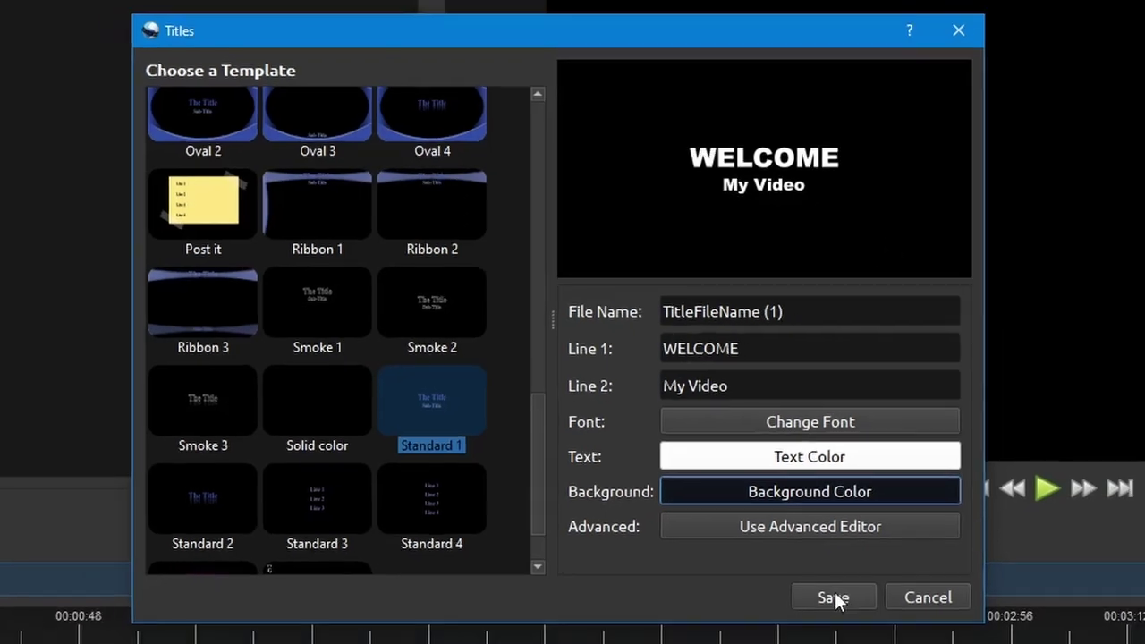
pyautogui.click(862, 630)
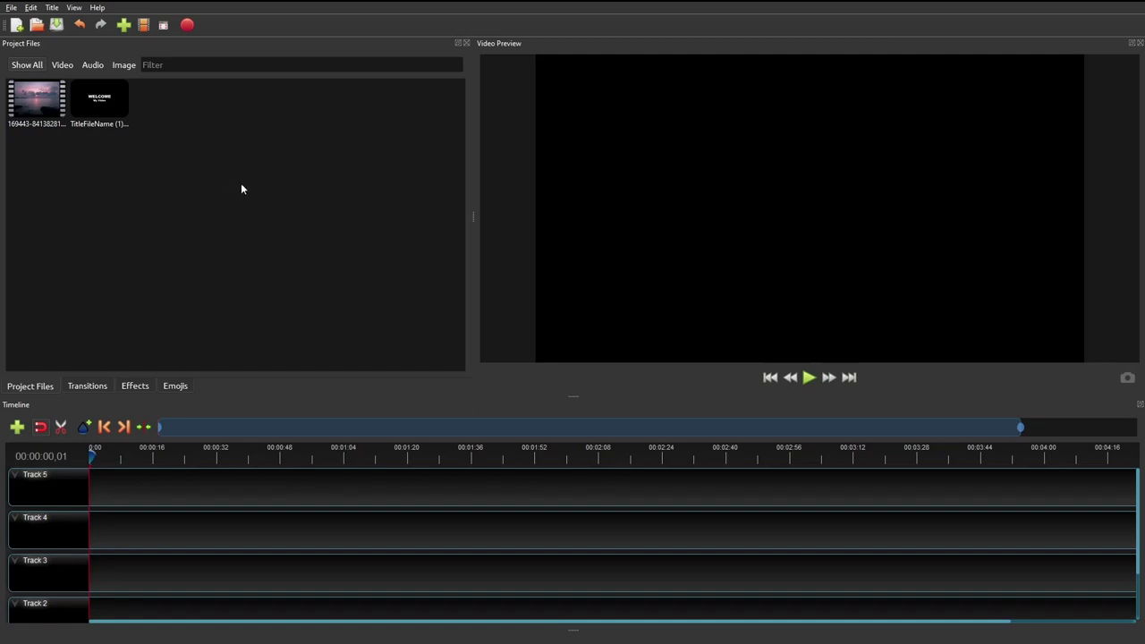
pyautogui.moveTo(40, 103); pyautogui.dragTo(110, 535)
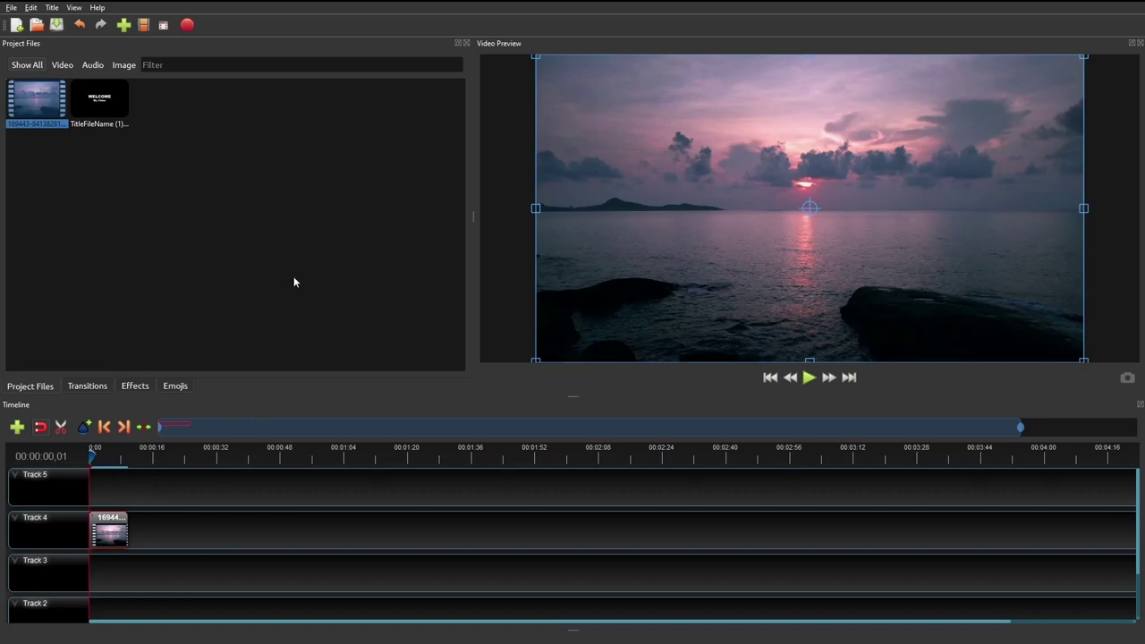
pyautogui.moveTo(1020, 428); pyautogui.dragTo(355, 425)
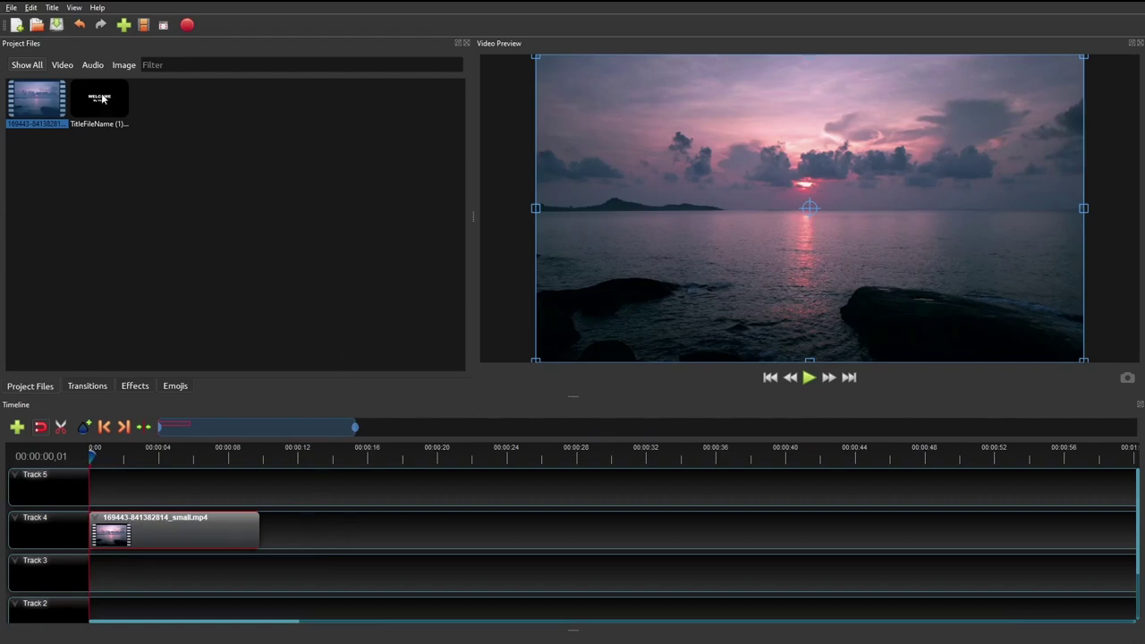
# Step: Place TitleFileName (1) at the start of Track 5 above the video and shorten it to about 4.5 seconds
pyautogui.moveTo(103, 98); pyautogui.dragTo(87, 493)
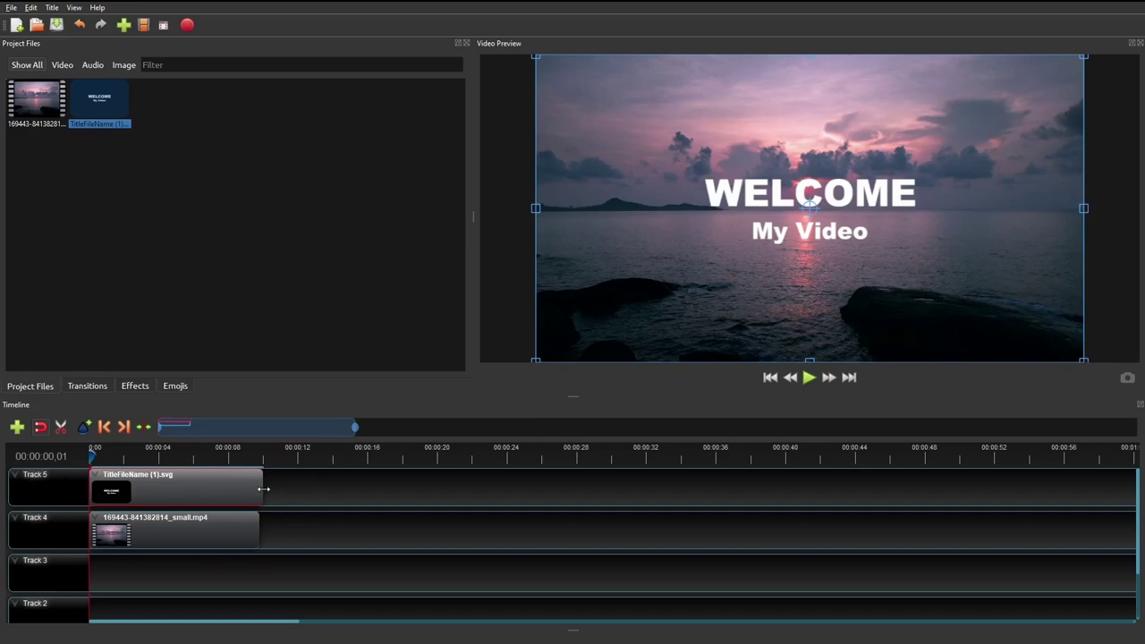
pyautogui.moveTo(264, 489); pyautogui.dragTo(169, 482)
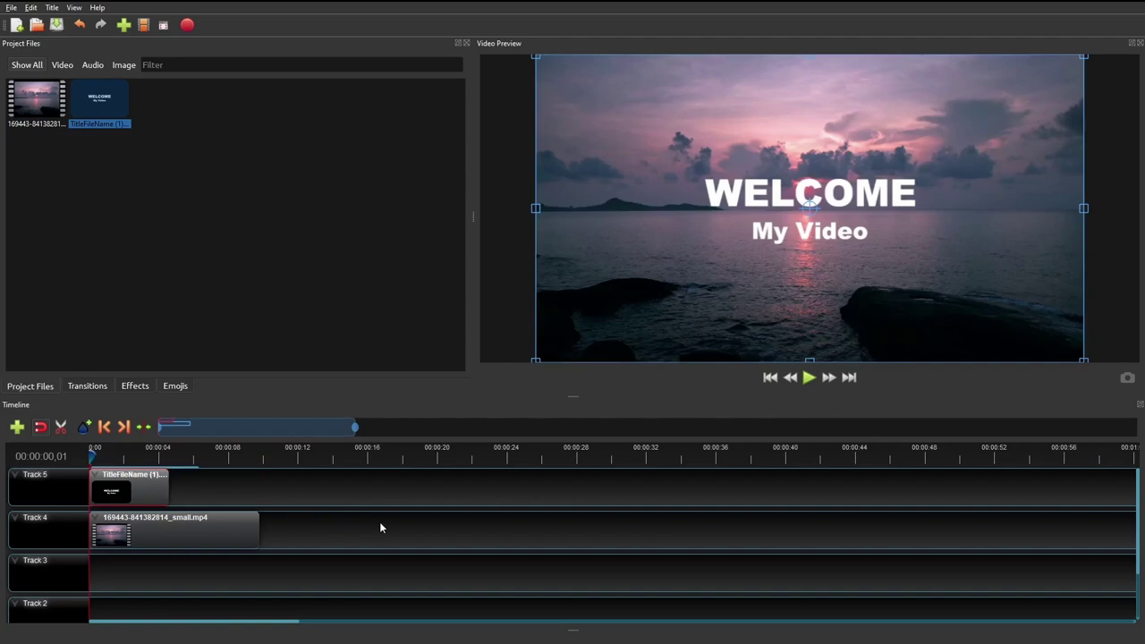
pyautogui.click(380, 492)
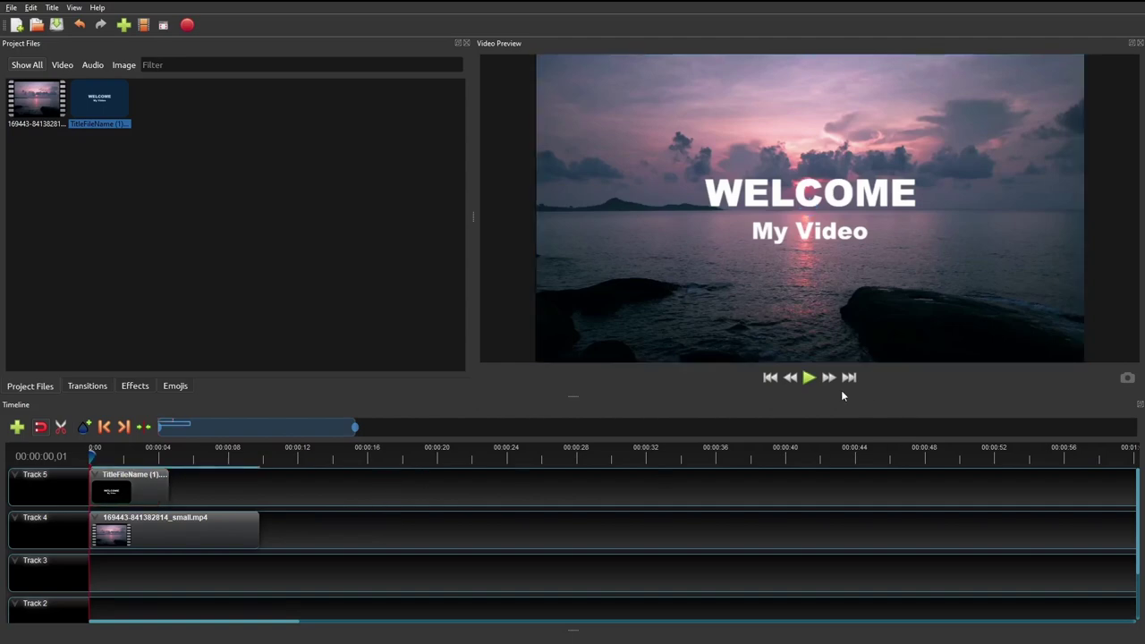
# Step: Play the timeline past the end of the title clip, stop, and return the playhead to the start
pyautogui.click(809, 376)
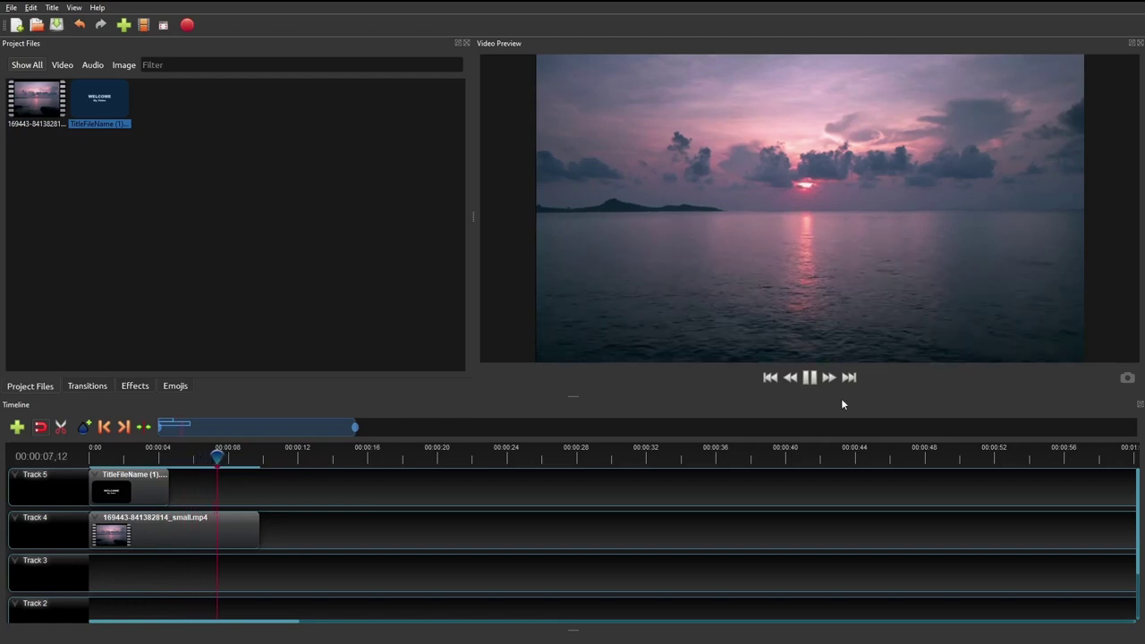
pyautogui.click(808, 377)
pyautogui.click(769, 377)
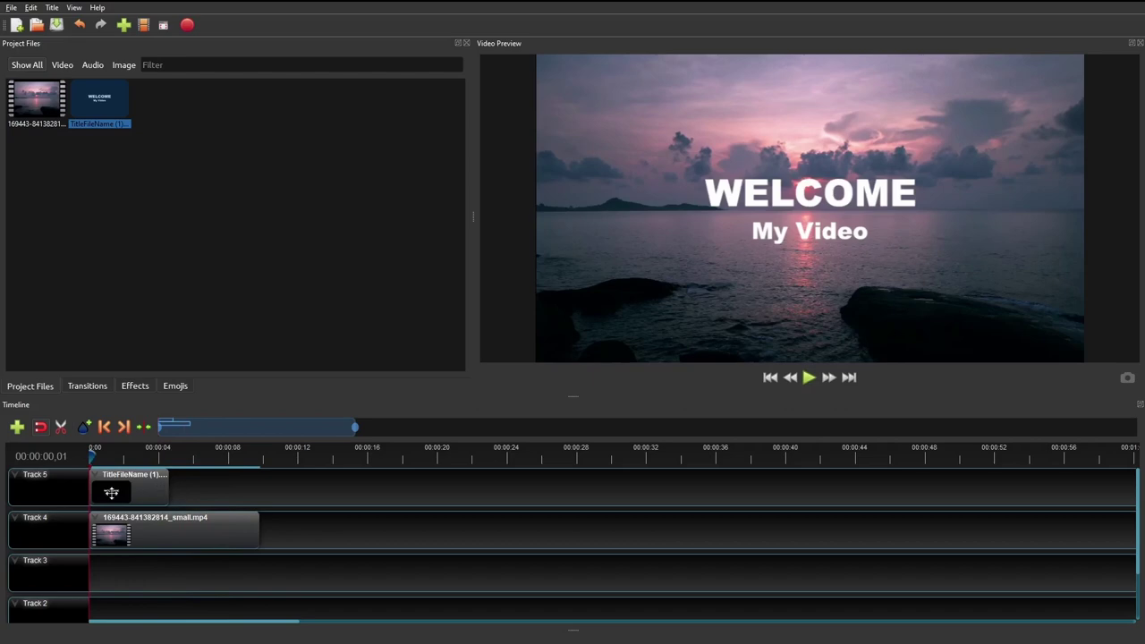
# Step: Extend the title clip on Track 5 to about 7 seconds and preview it from the start
pyautogui.moveTo(201, 492)
pyautogui.mouseDown()
pyautogui.moveTo(220, 492)
pyautogui.moveTo(188, 492)
pyautogui.moveTo(211, 494)
pyautogui.mouseUp()
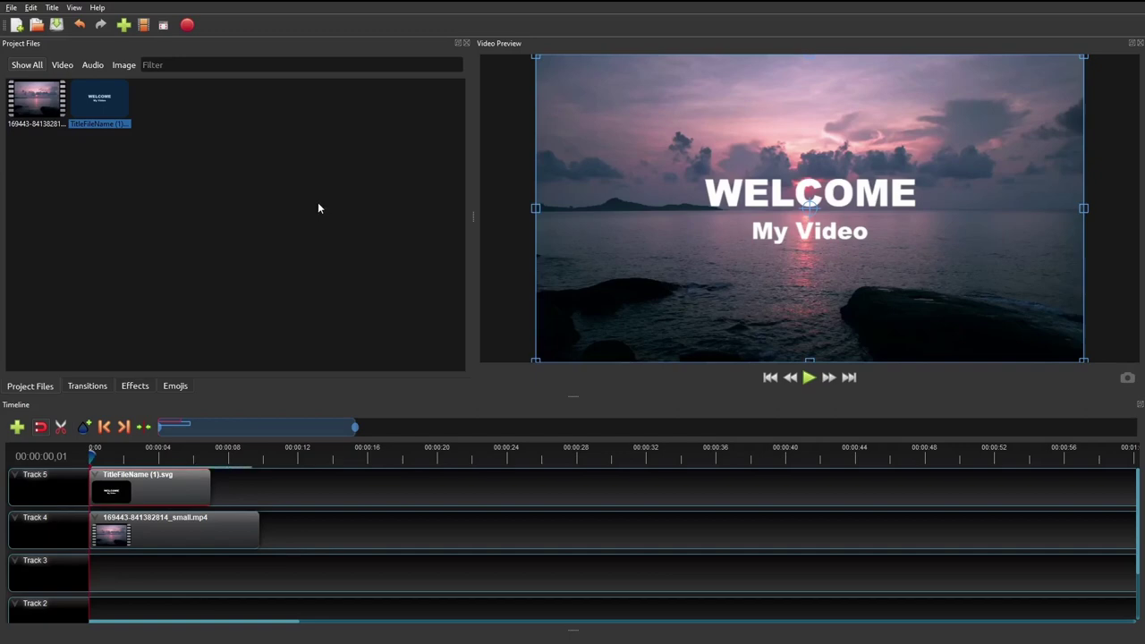
pyautogui.click(416, 493)
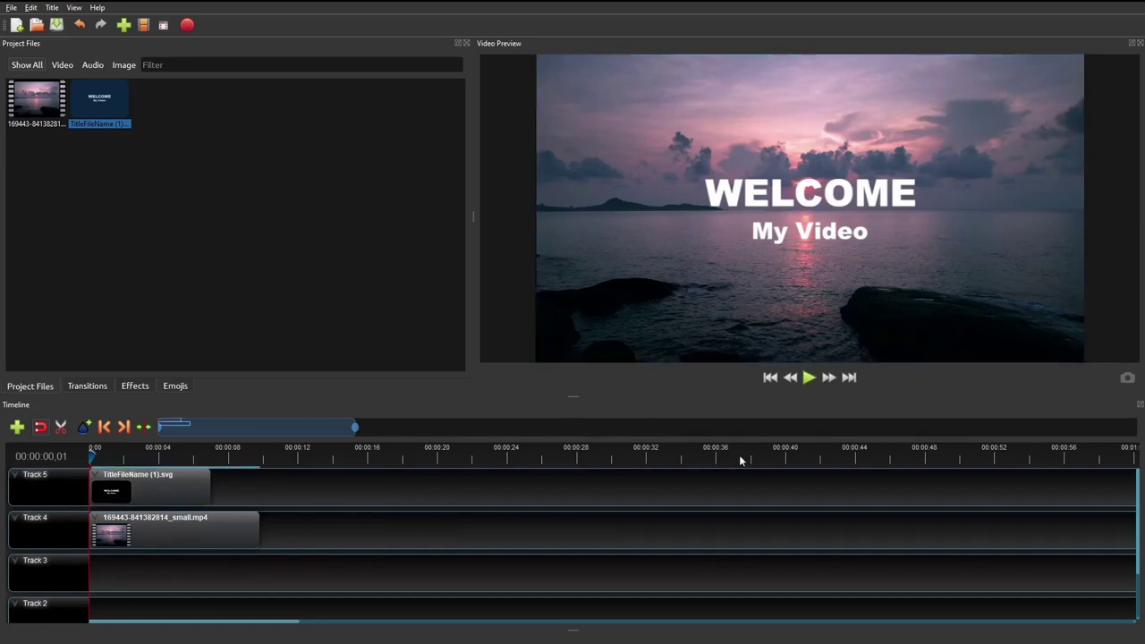
pyautogui.click(809, 379)
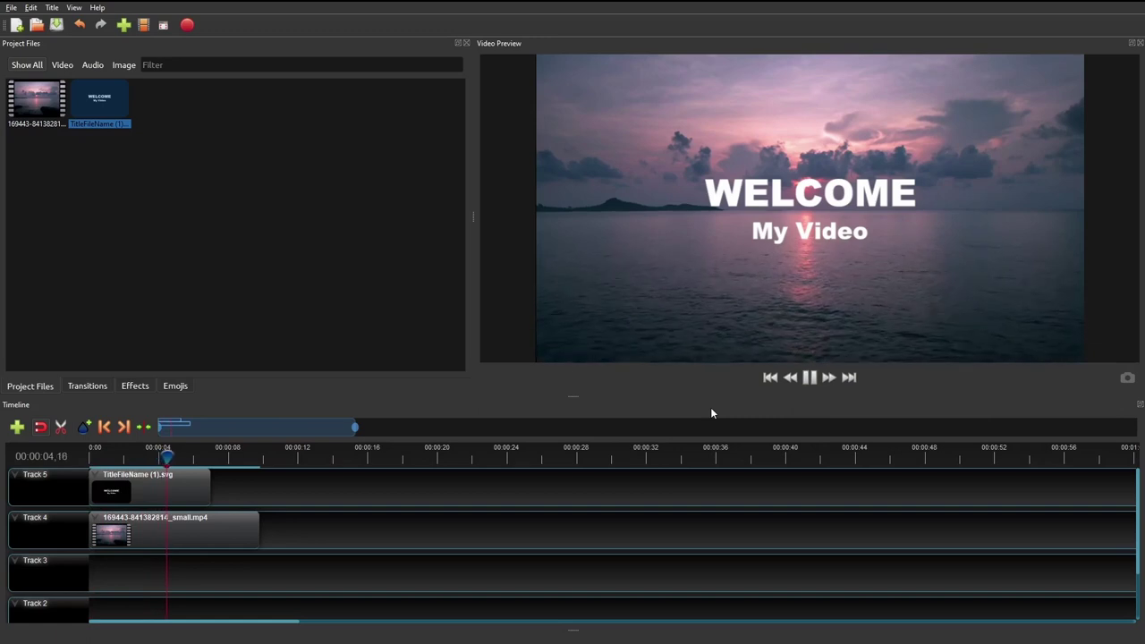
pyautogui.press('space')
pyautogui.press('Home')
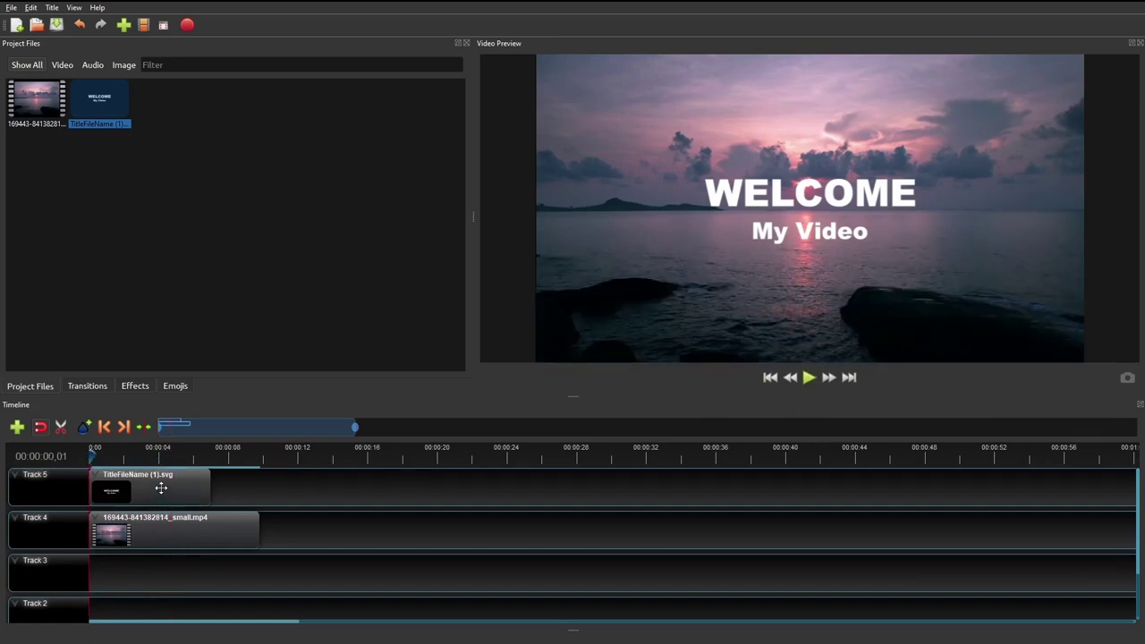
# Step: Remove the WELCOME / My Video title clip from Track 5
pyautogui.rightClick(161, 490)
pyautogui.click(180, 483)
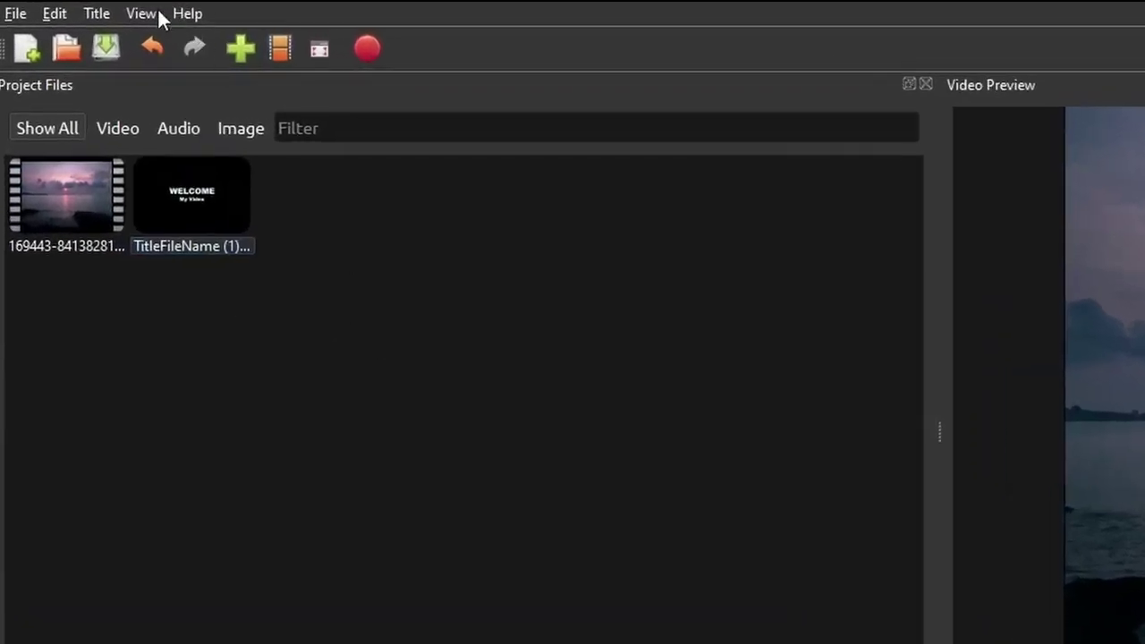
# Step: Start a new title from the Sunset template and set its line of text to WELCOME
pyautogui.click(81, 11)
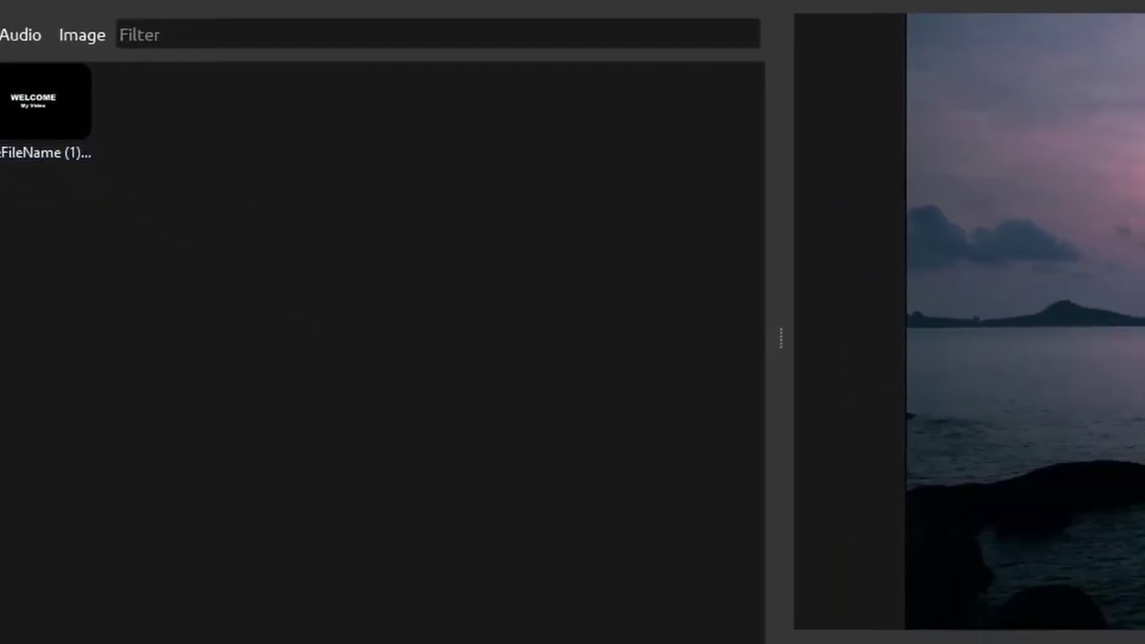
pyautogui.click(122, 33)
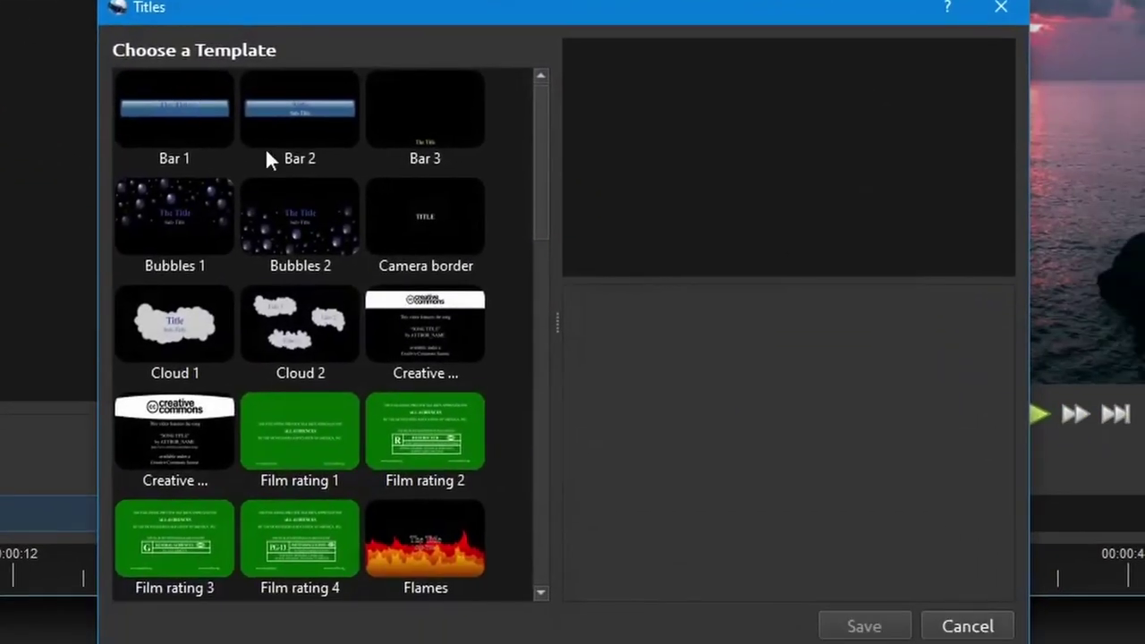
pyautogui.moveTo(544, 222); pyautogui.dragTo(542, 573)
pyautogui.click(176, 537)
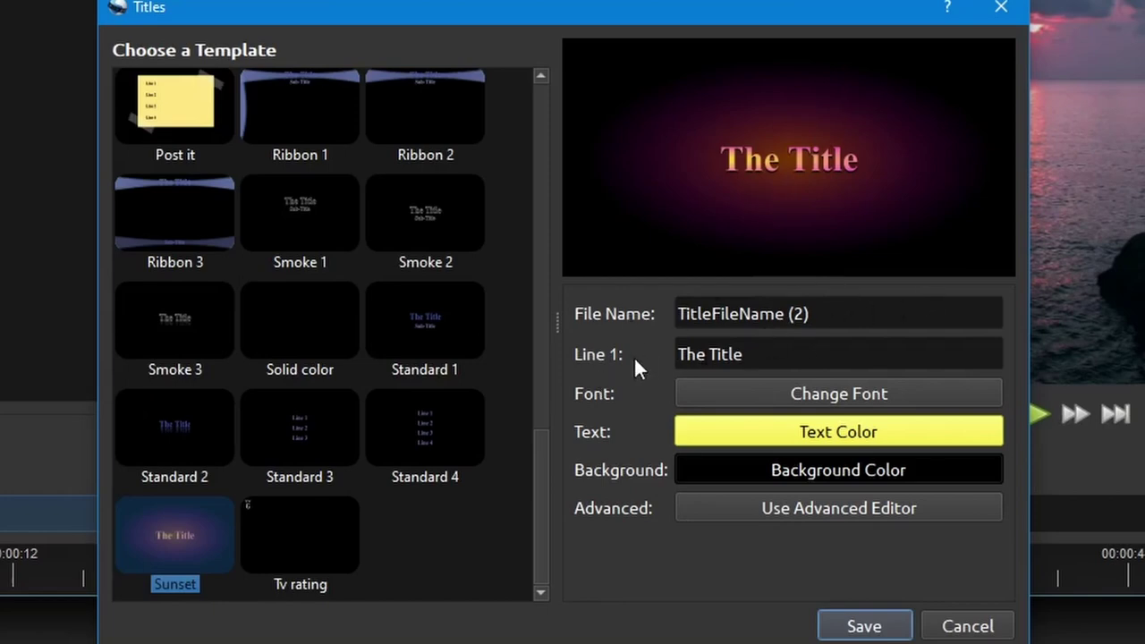
pyautogui.moveTo(862, 356); pyautogui.dragTo(612, 414)
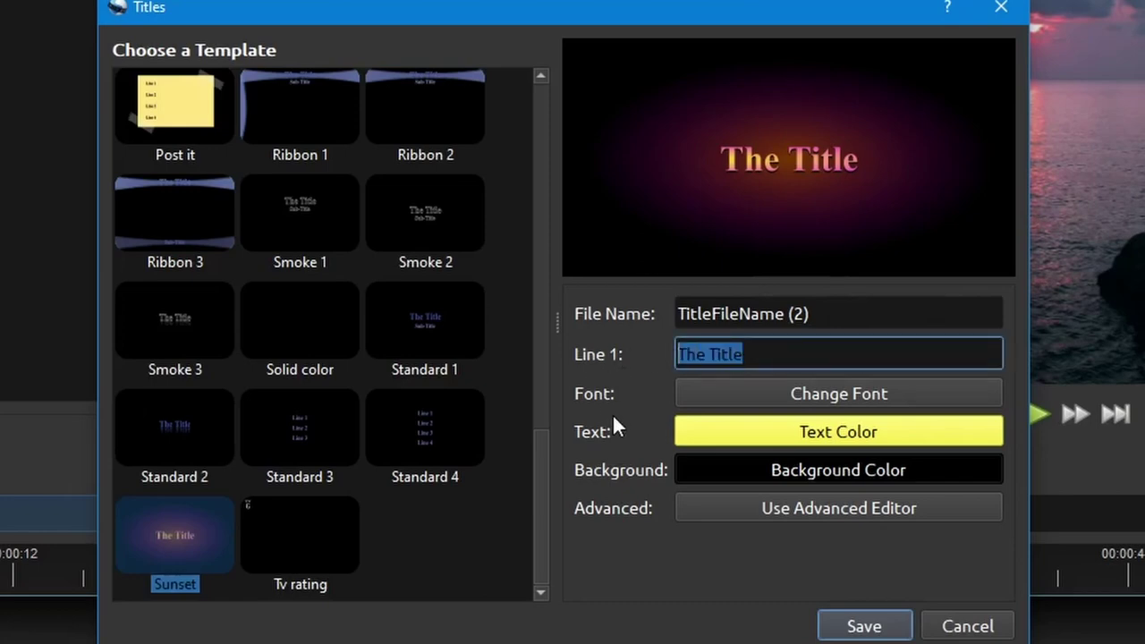
pyautogui.write('WEL')
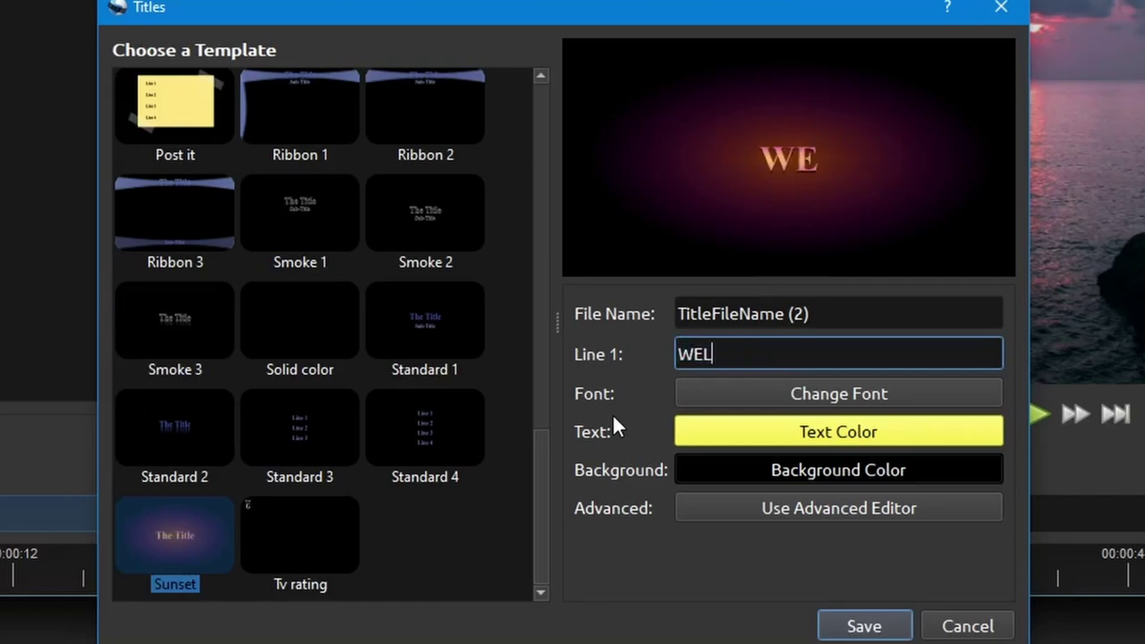
pyautogui.write('COME')
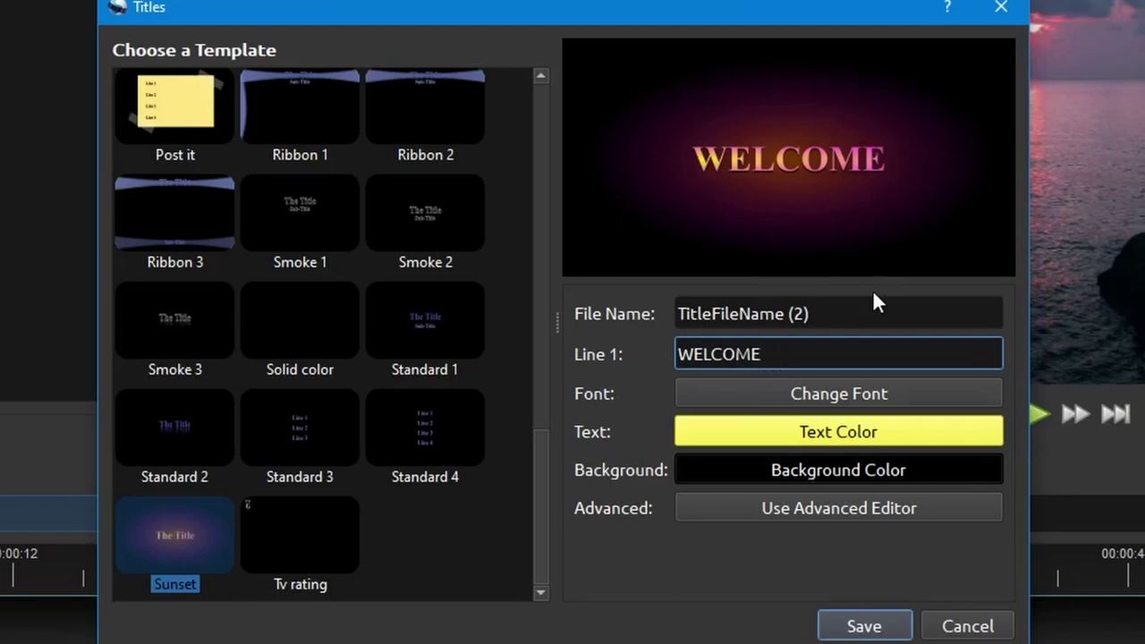
# Step: Review the font, text color and background color settings of the Sunset title
pyautogui.click(814, 395)
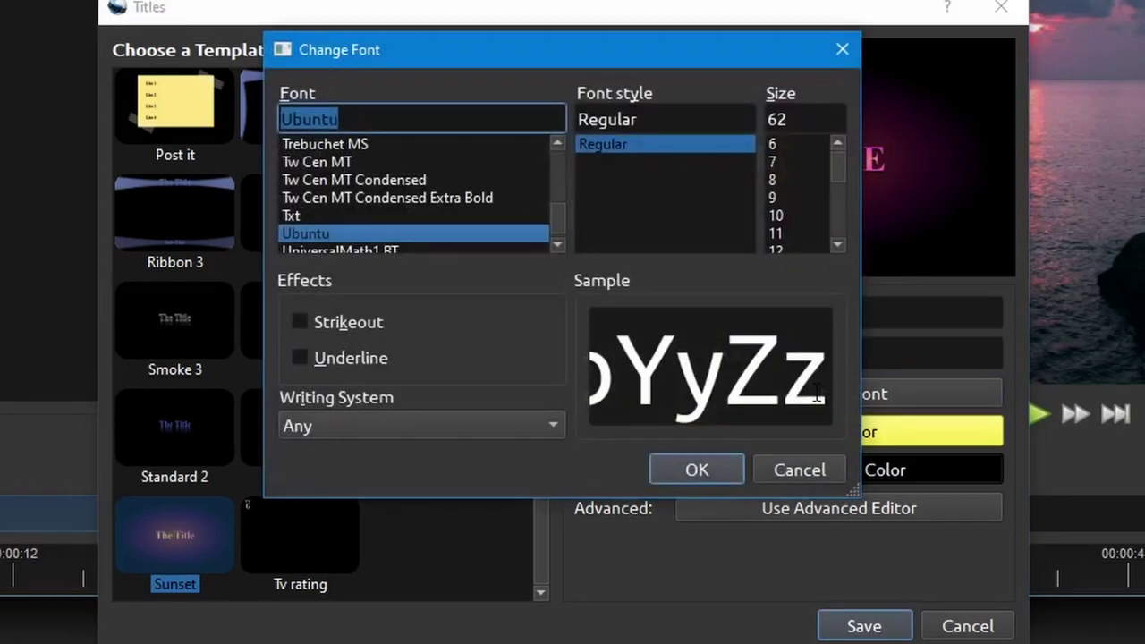
pyautogui.click(801, 467)
pyautogui.click(827, 435)
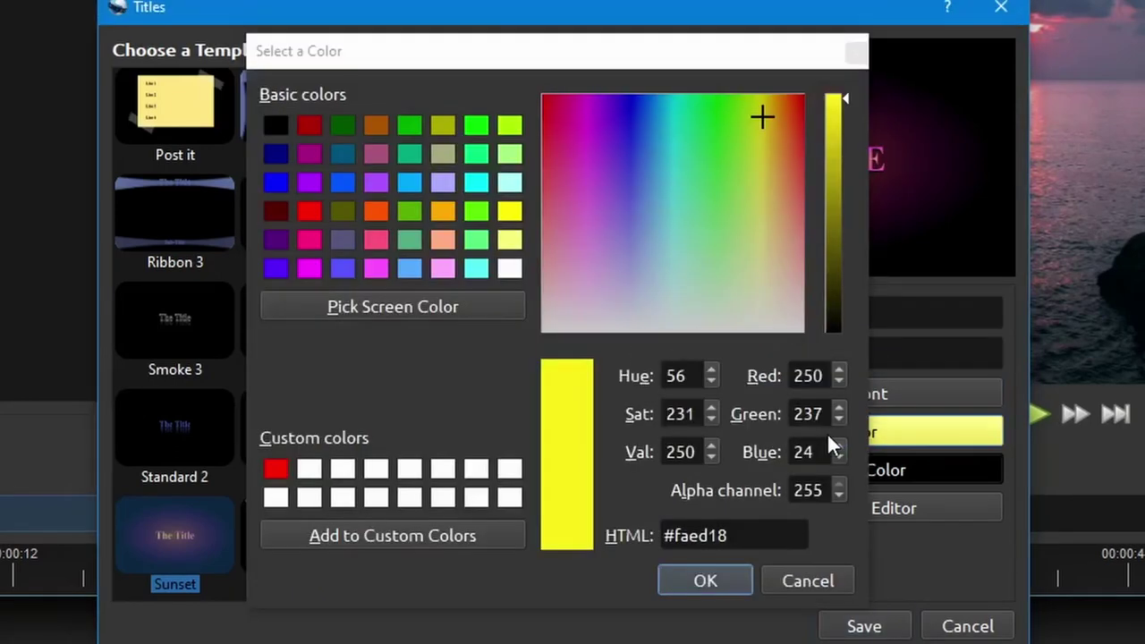
pyautogui.click(827, 577)
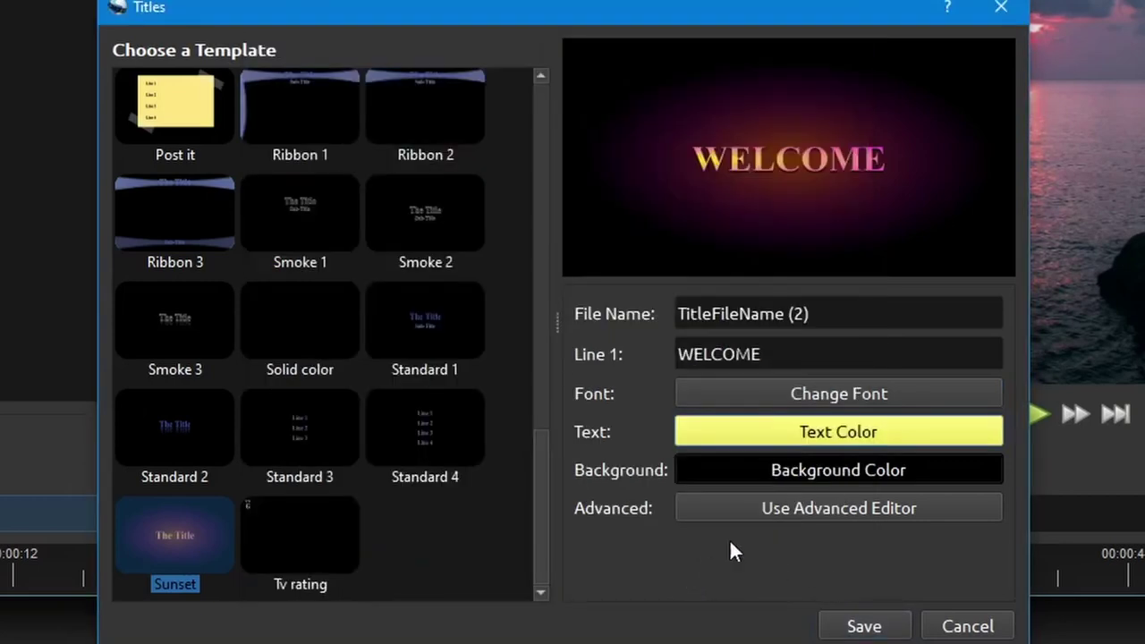
pyautogui.click(801, 428)
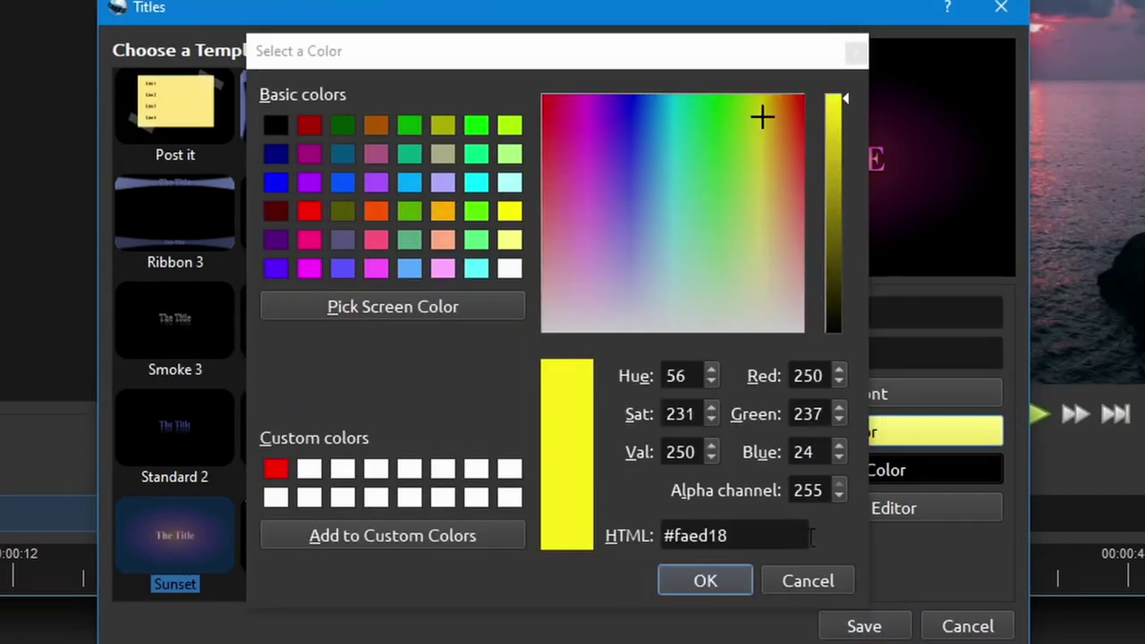
pyautogui.click(810, 579)
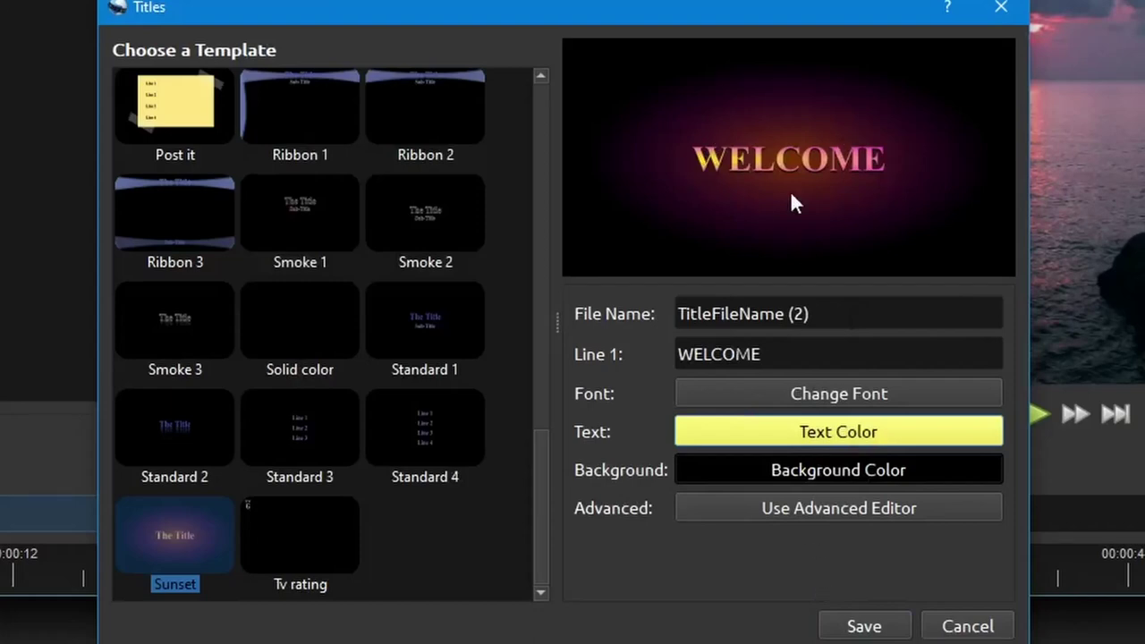
pyautogui.click(848, 474)
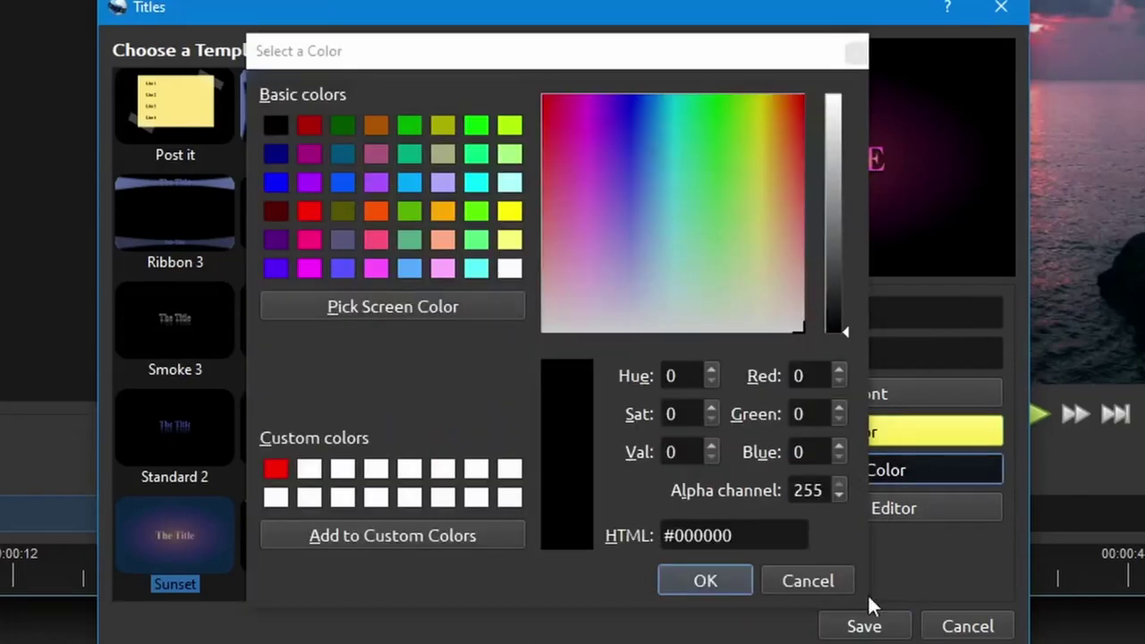
pyautogui.click(812, 580)
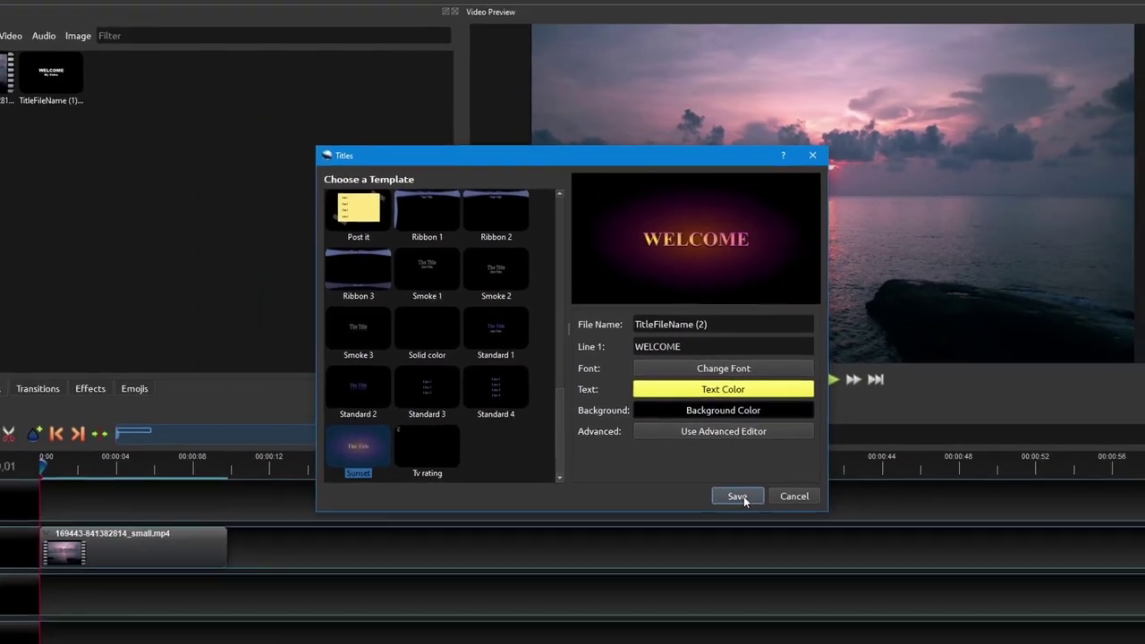
# Step: Save the Sunset title and place it at the start of Track 5 above the video
pyautogui.click(805, 563)
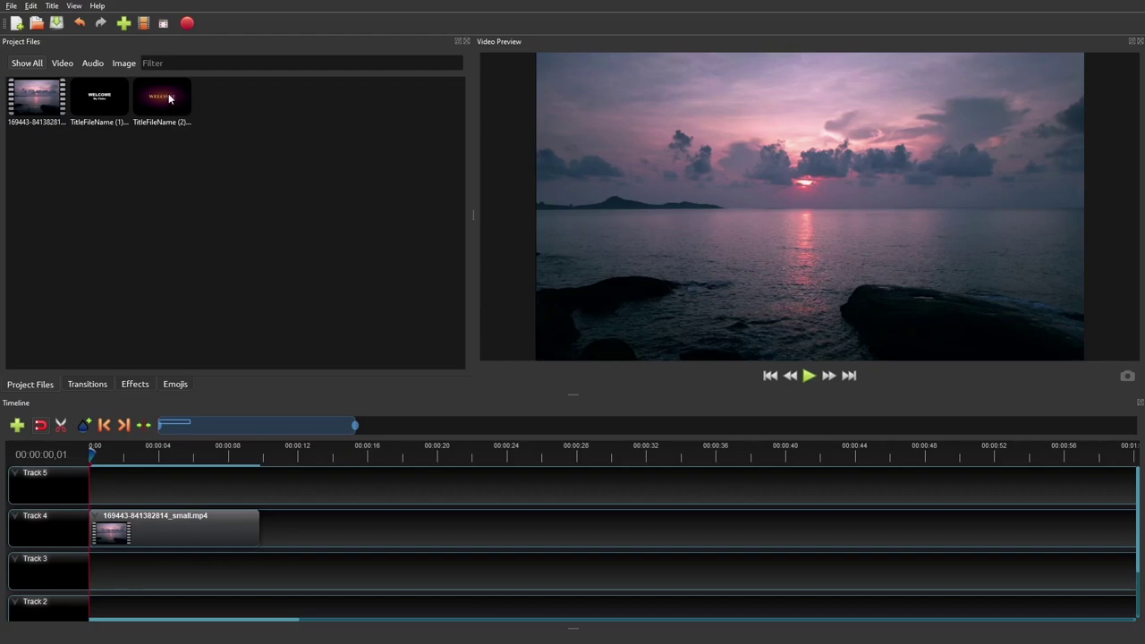
pyautogui.moveTo(170, 98); pyautogui.dragTo(173, 465)
pyautogui.moveTo(105, 490); pyautogui.dragTo(89, 490)
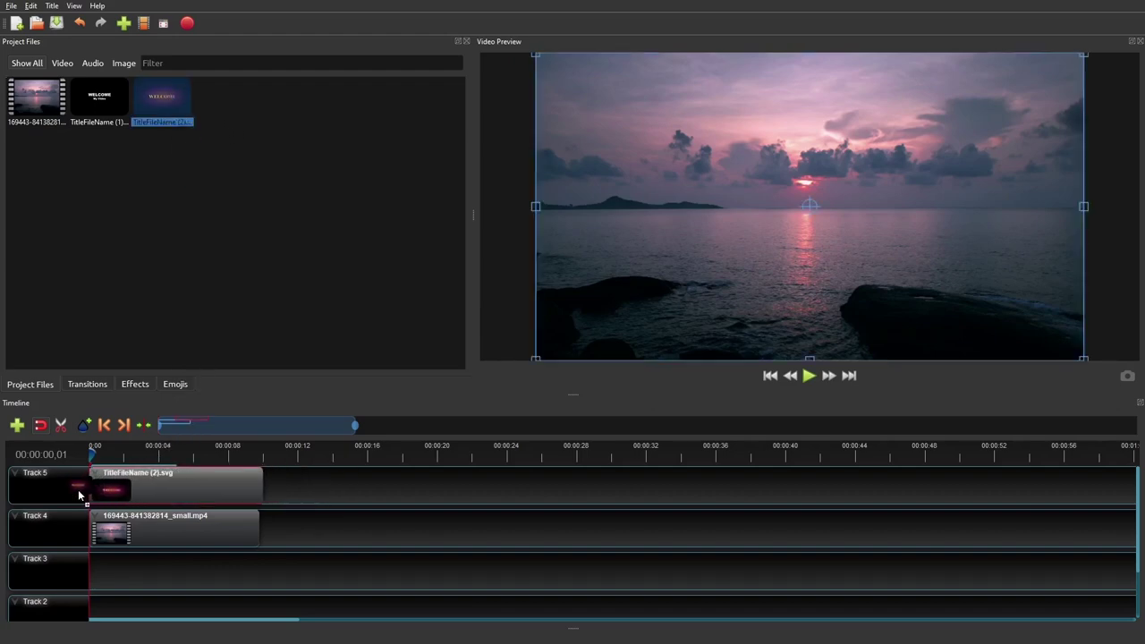
# Step: Shorten the Sunset title clip on Track 5 to about 6.5 seconds and preview it over the video
pyautogui.moveTo(222, 491); pyautogui.dragTo(204, 493)
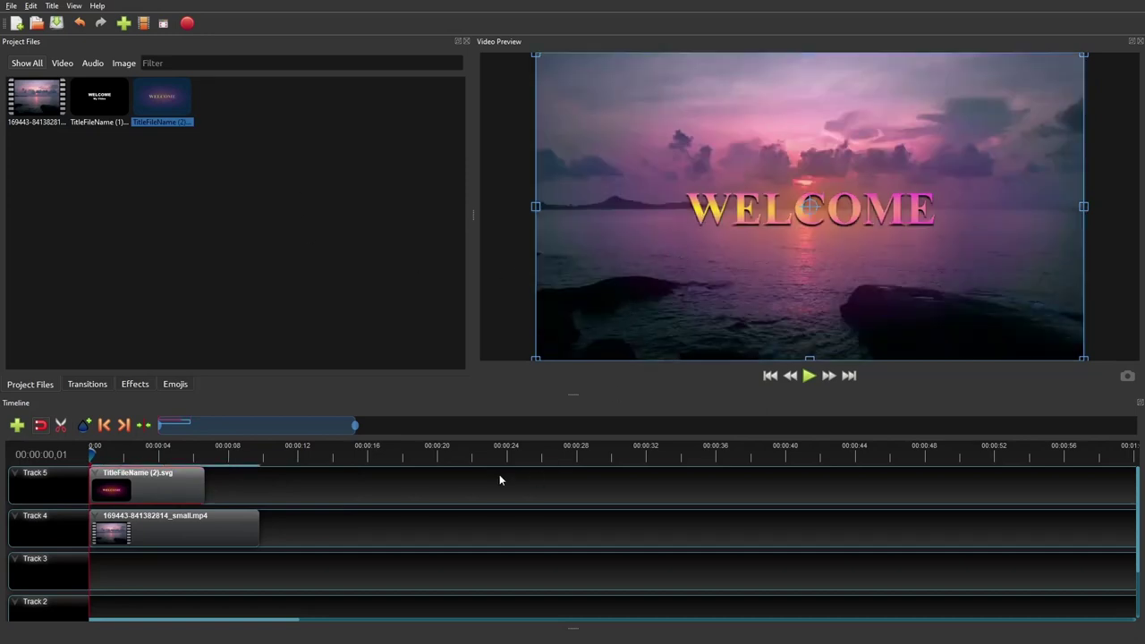
pyautogui.click(448, 493)
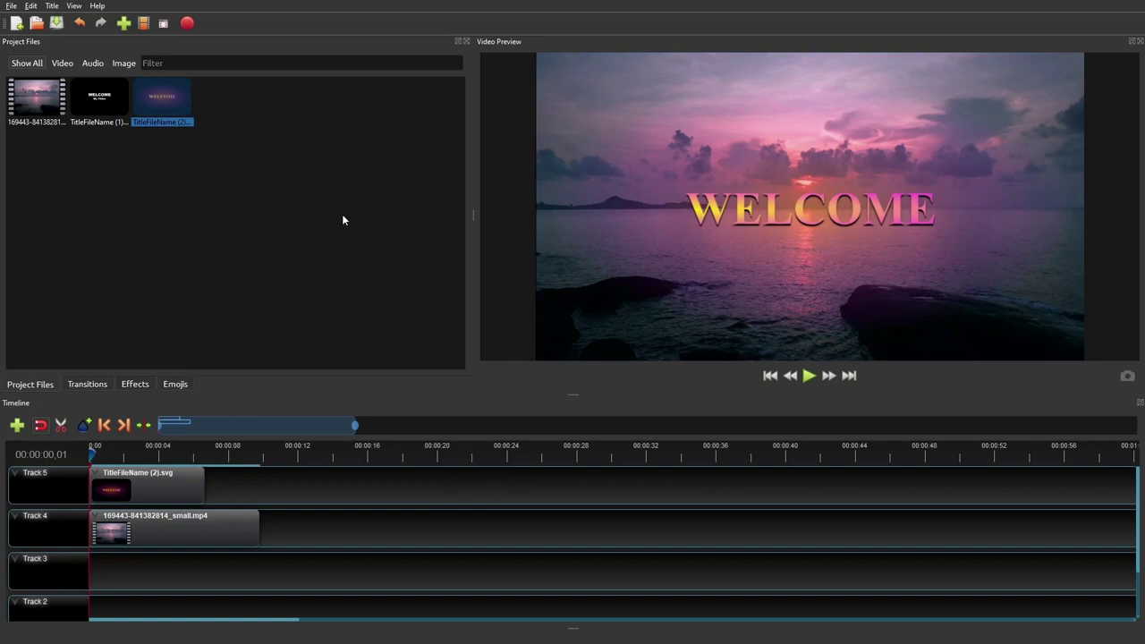
pyautogui.click(809, 375)
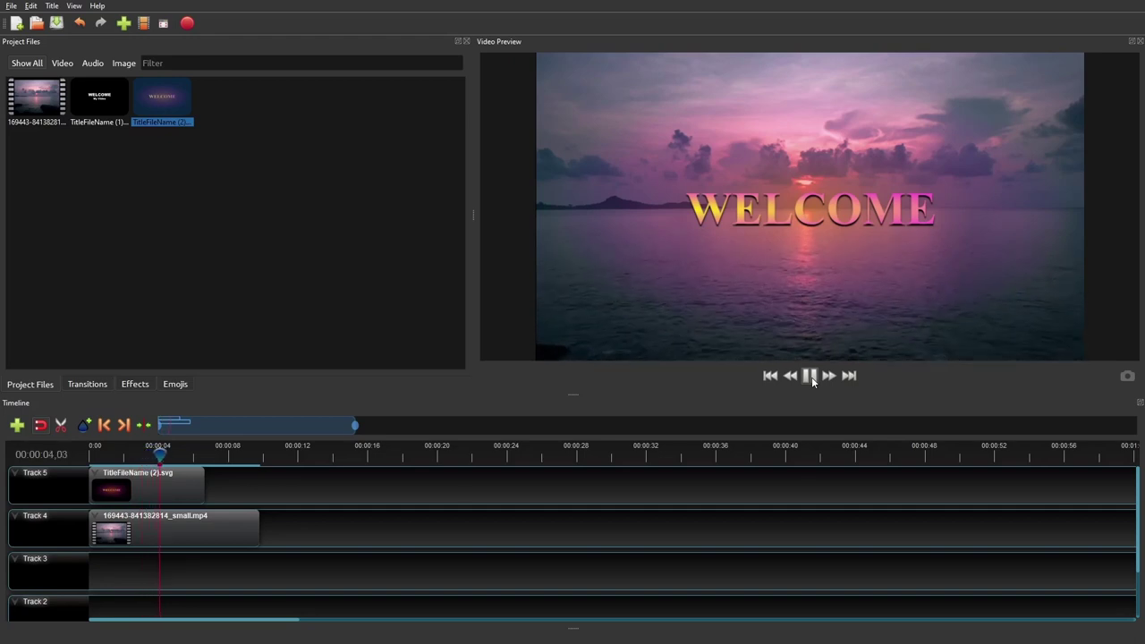
pyautogui.click(811, 375)
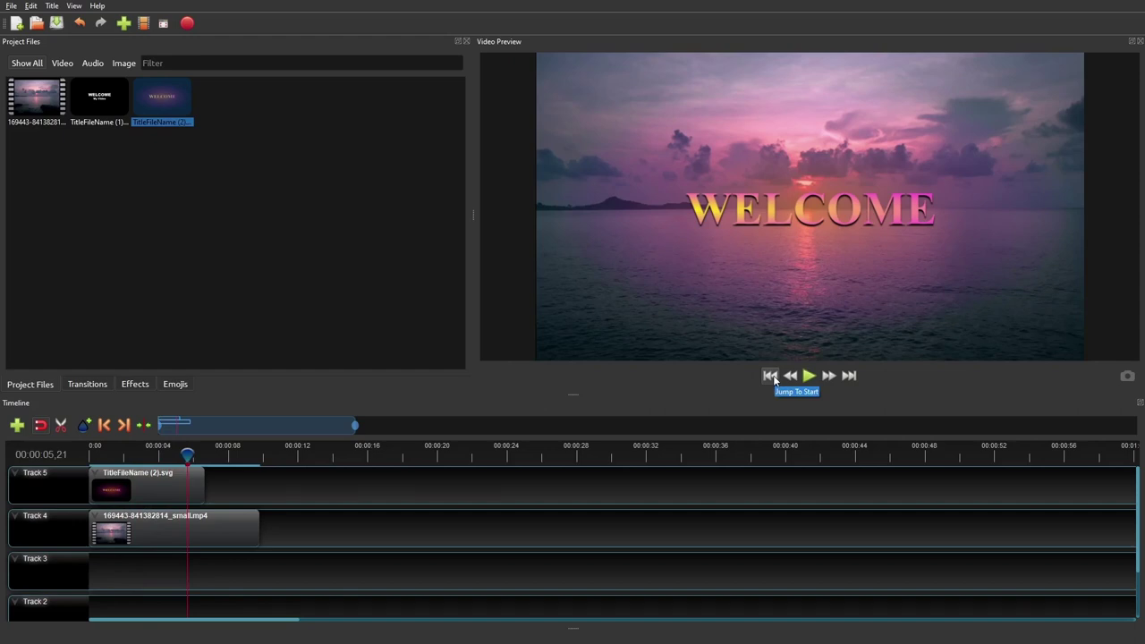
# Step: Return the playhead to the start and undo the placement of the Sunset title clip on Track 5
pyautogui.click(771, 375)
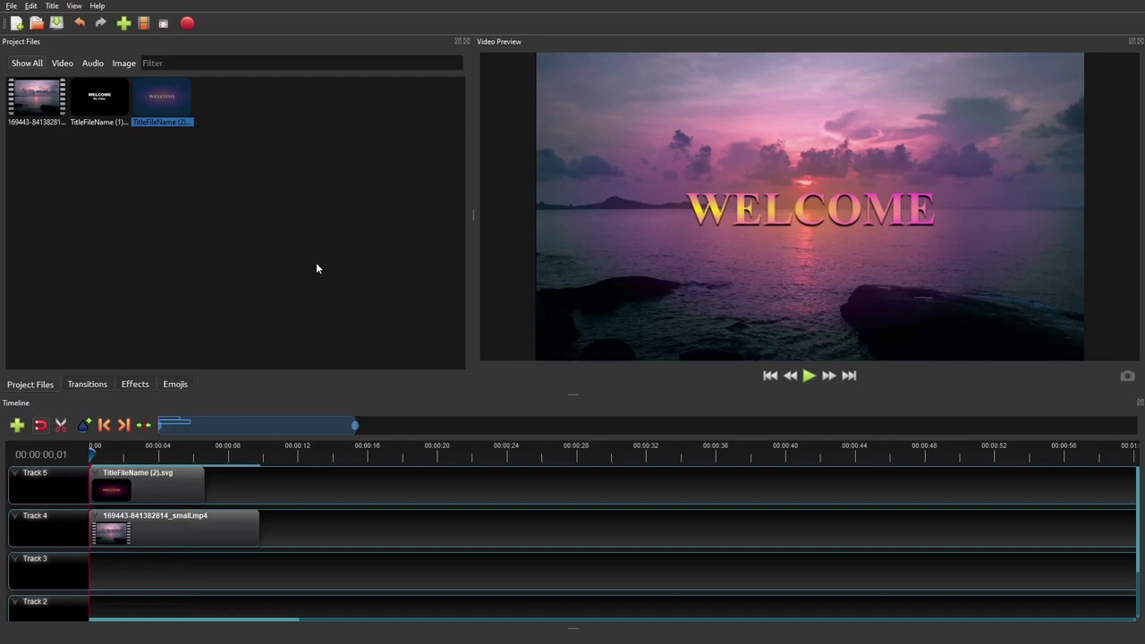
pyautogui.hotkey('ctrl', 'z')
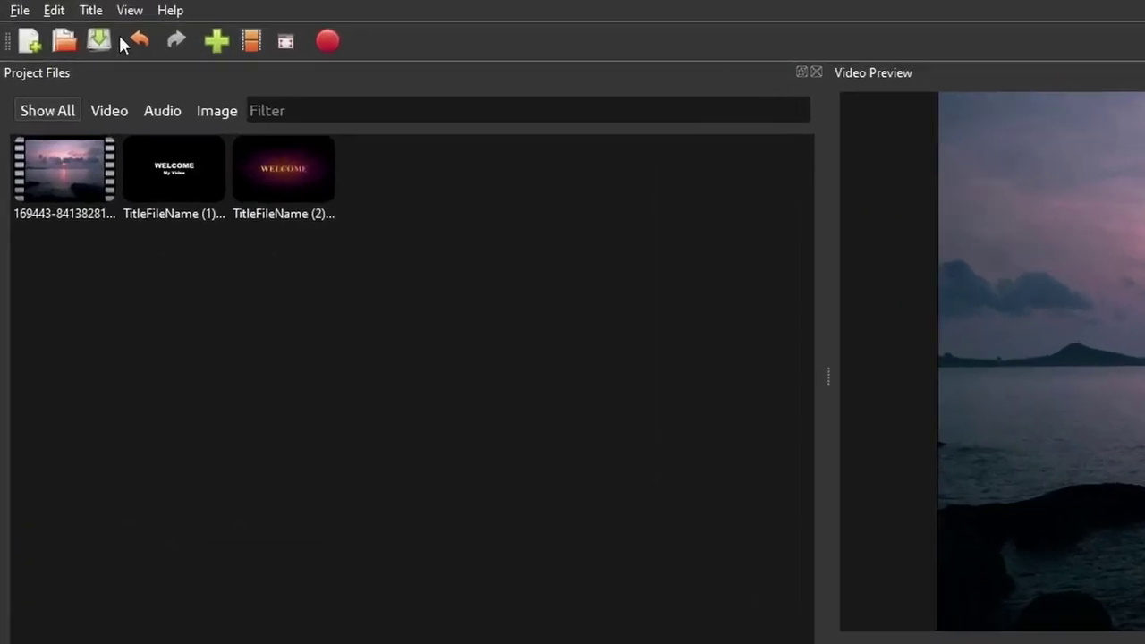
# Step: Start a new title from the Standard 1 template
pyautogui.click(52, 6)
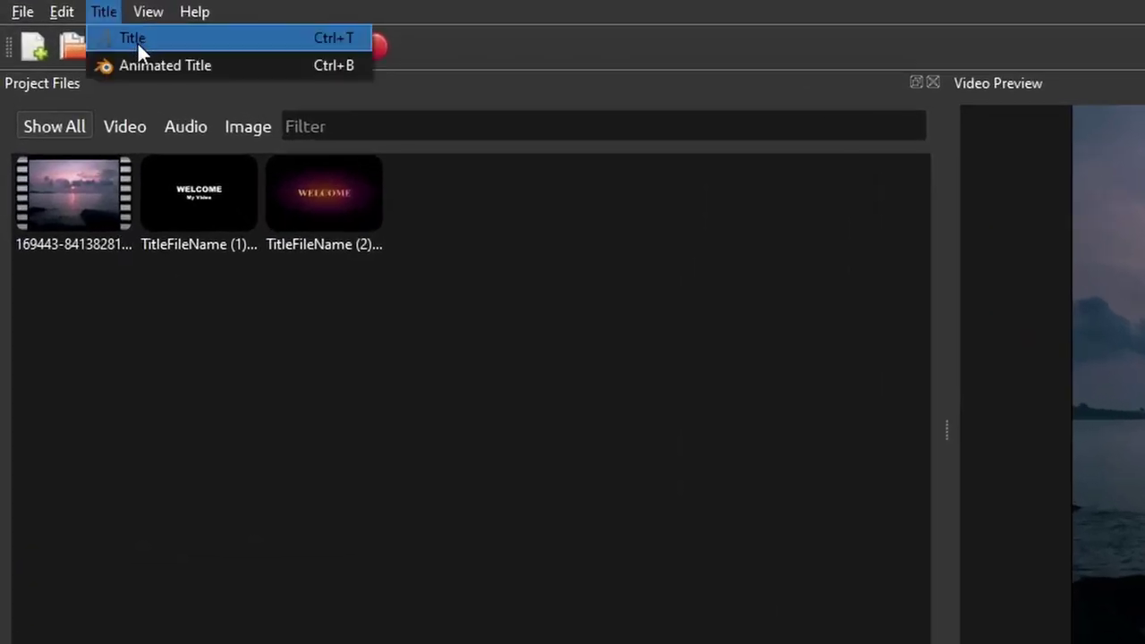
pyautogui.click(65, 18)
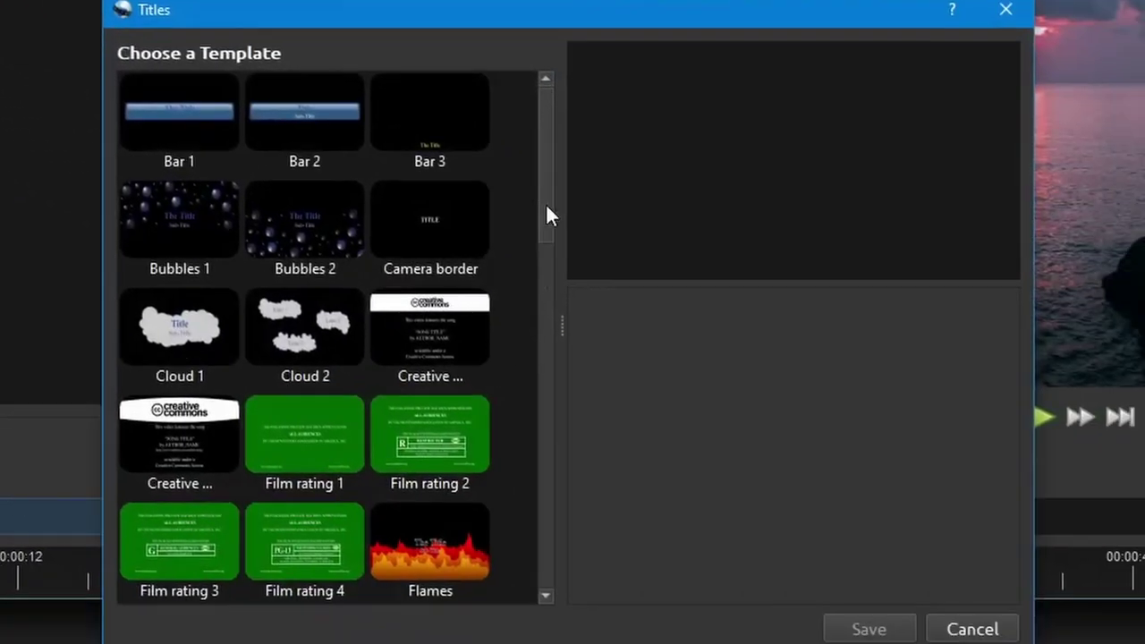
pyautogui.moveTo(544, 215); pyautogui.dragTo(571, 539)
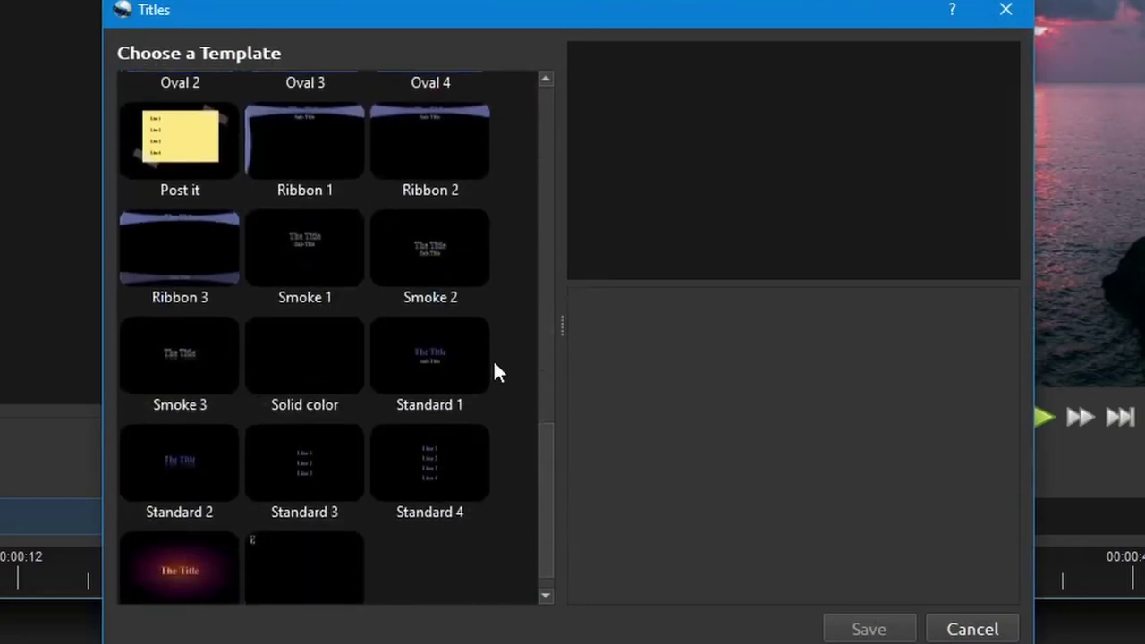
pyautogui.click(447, 369)
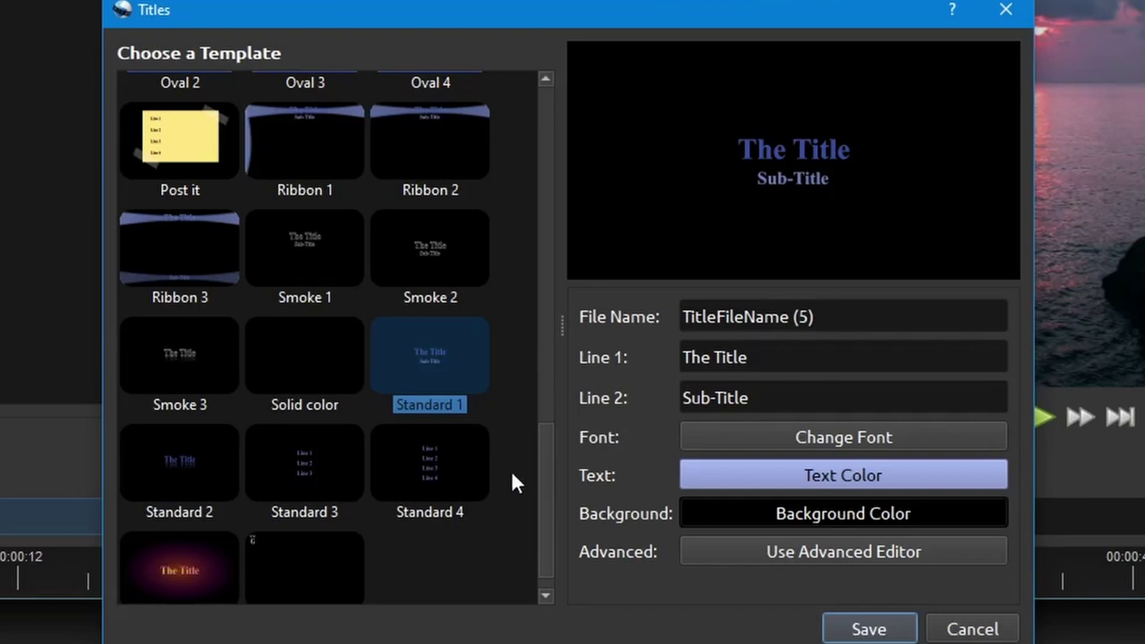
# Step: Set the title's background color to orange #ff5500 with an alpha channel of 255
pyautogui.click(847, 514)
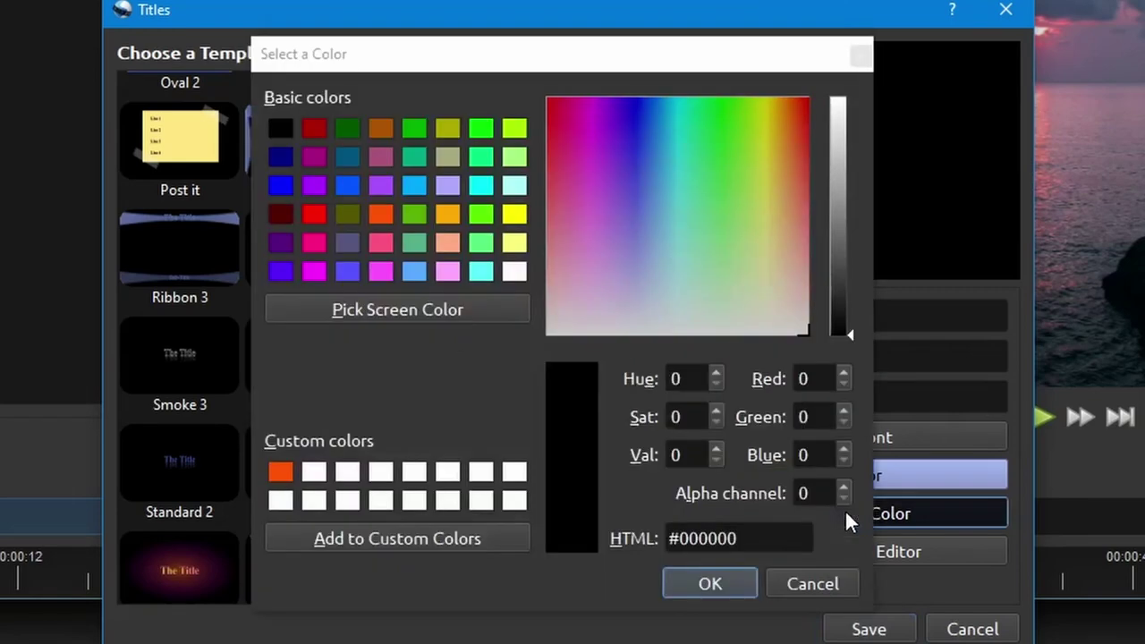
pyautogui.click(385, 211)
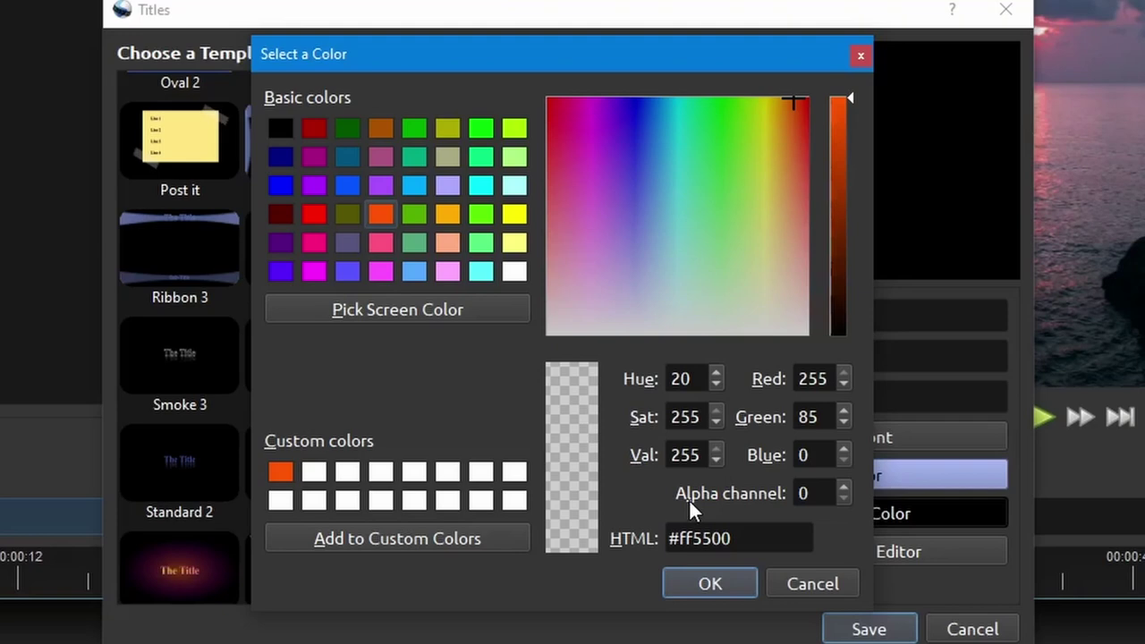
pyautogui.click(814, 494)
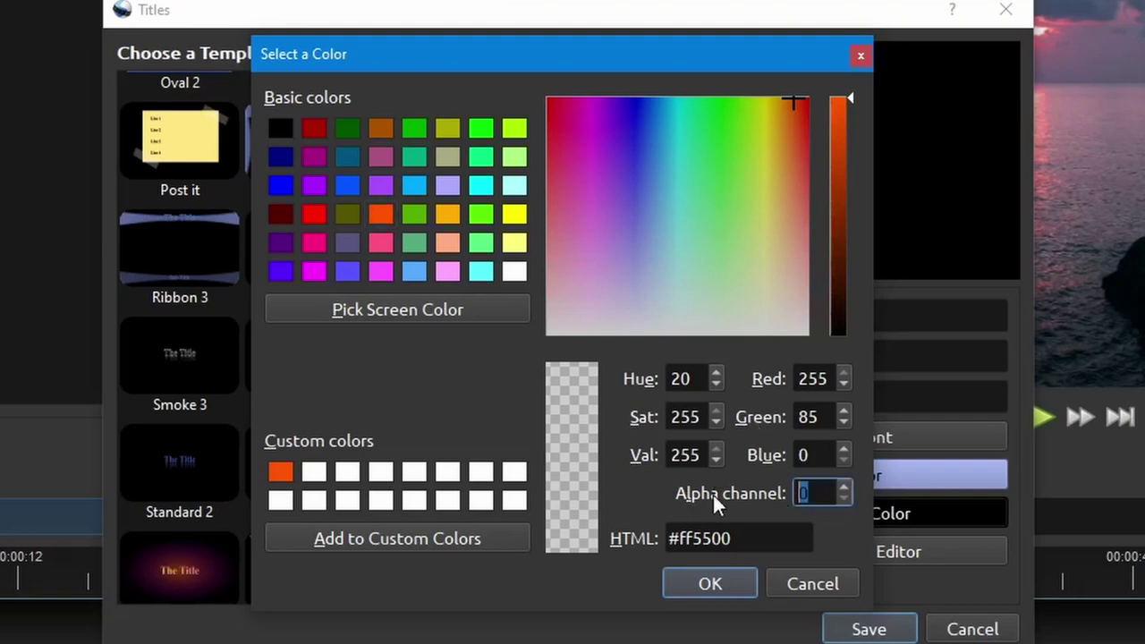
pyautogui.write('255')
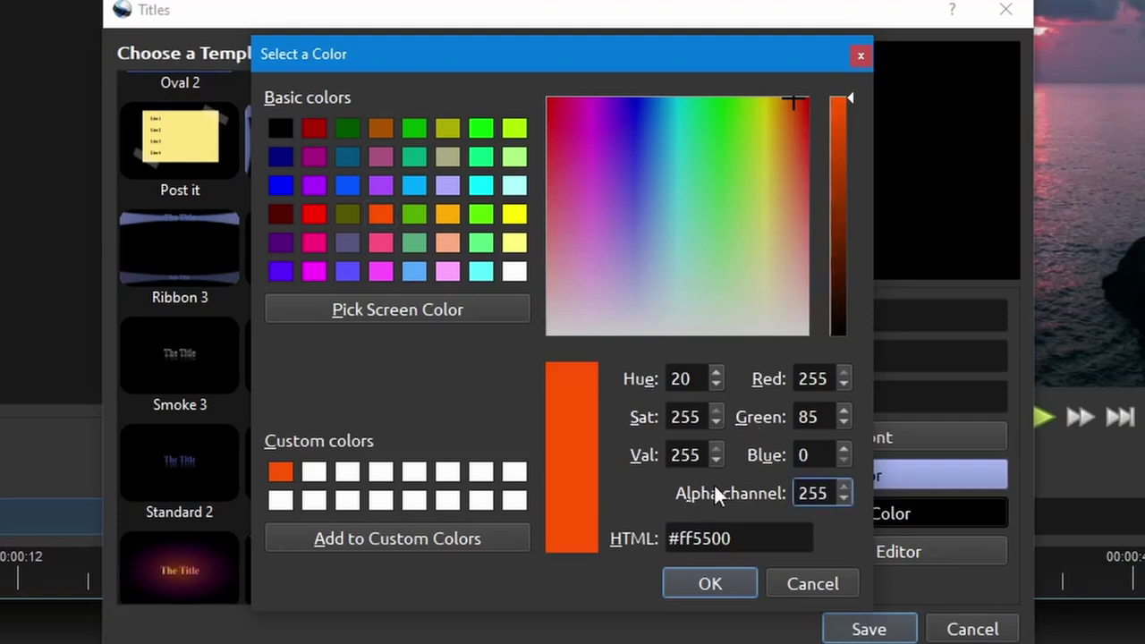
pyautogui.click(728, 587)
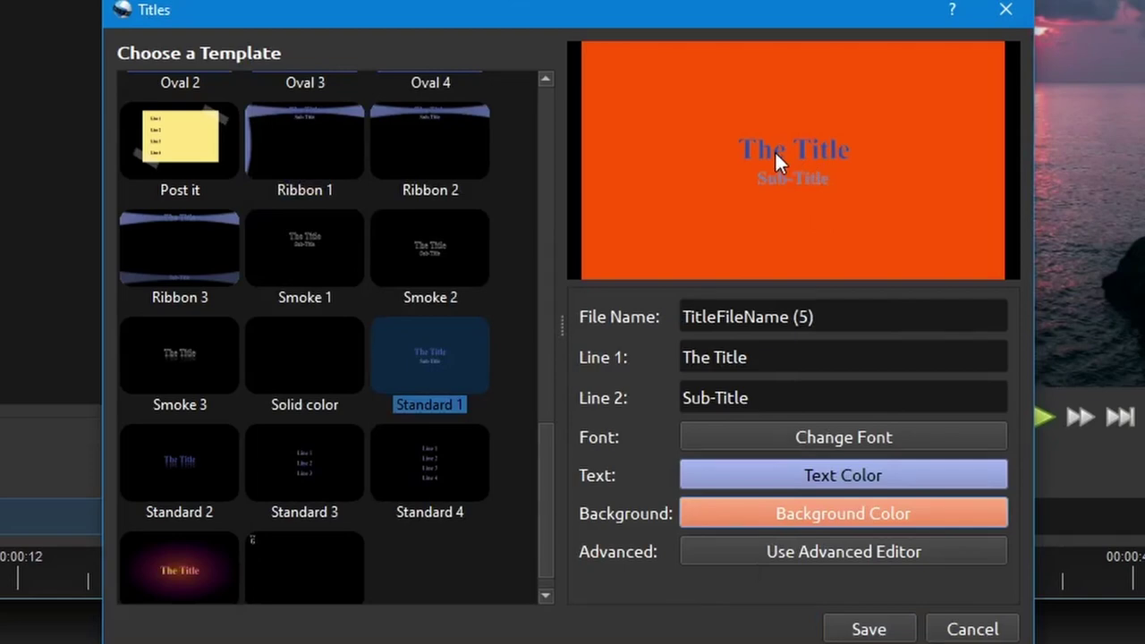
# Step: Set the title's text color to blue #0000ff and save the title to the project files
pyautogui.click(821, 475)
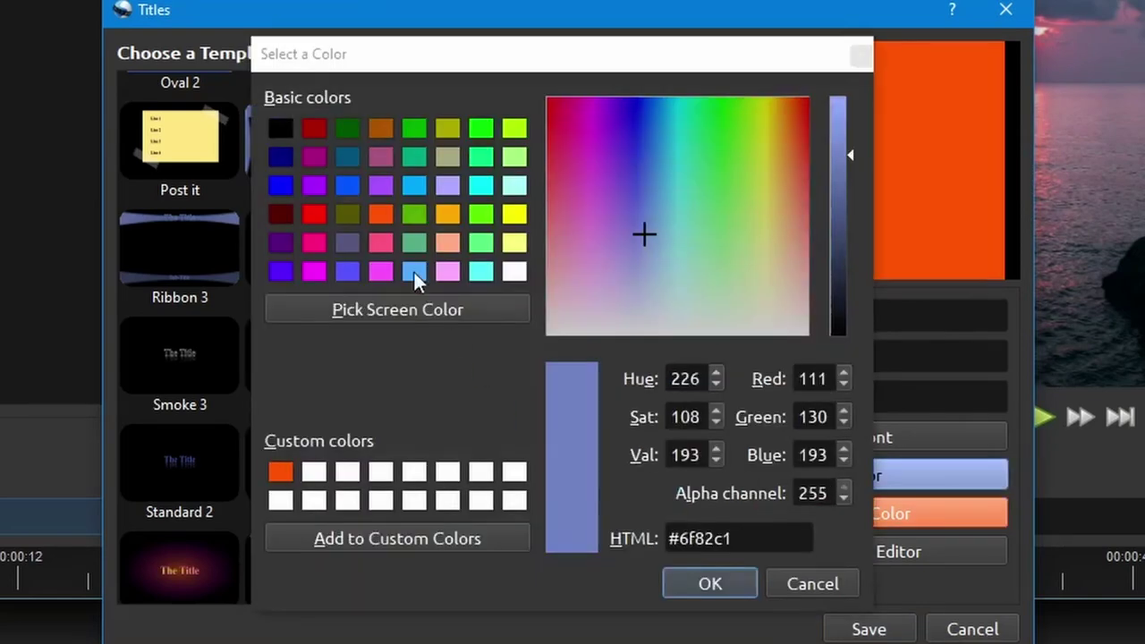
pyautogui.click(282, 185)
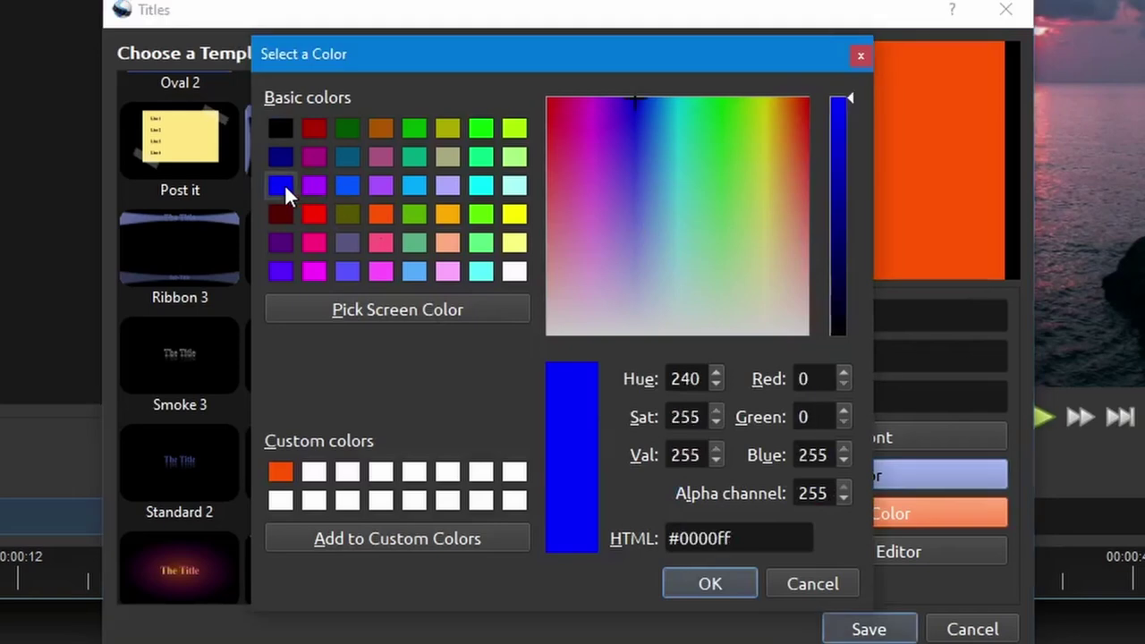
pyautogui.click(721, 585)
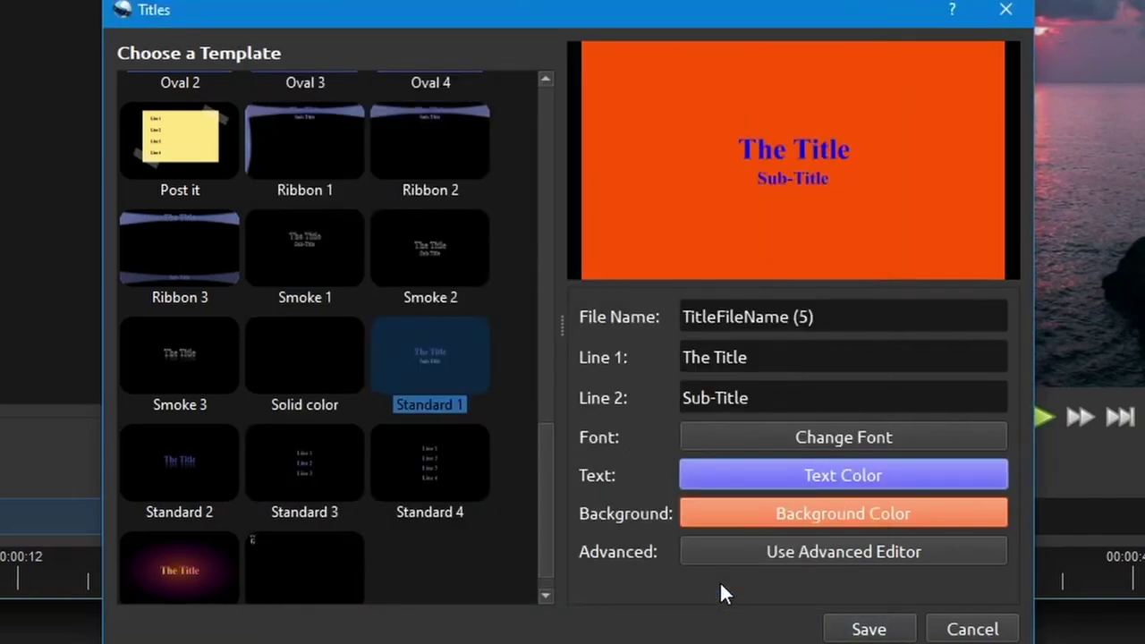
pyautogui.click(864, 629)
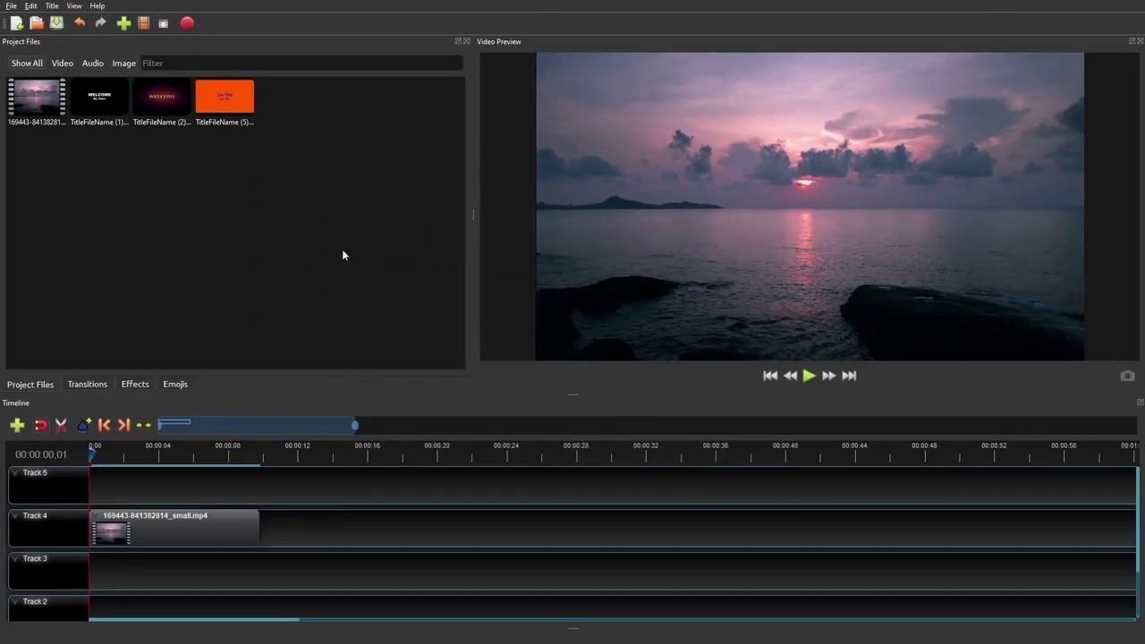
# Step: Place the orange title at the start of Track 5 above the video and shorten it to about 3 seconds
pyautogui.moveTo(232, 109); pyautogui.dragTo(100, 490)
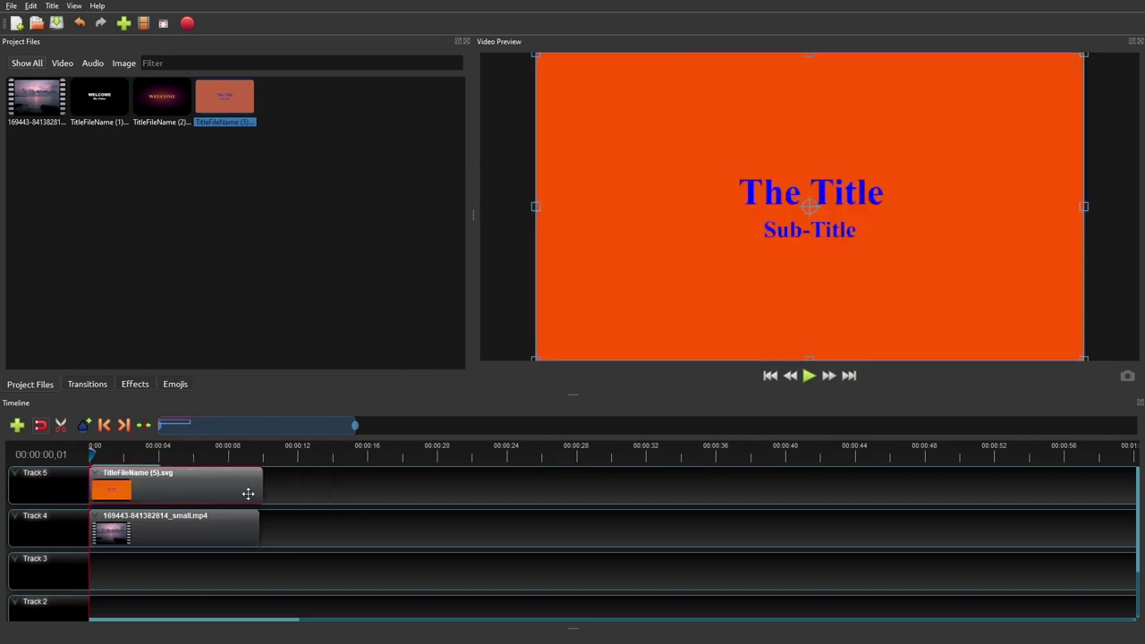
pyautogui.moveTo(261, 490); pyautogui.dragTo(183, 490)
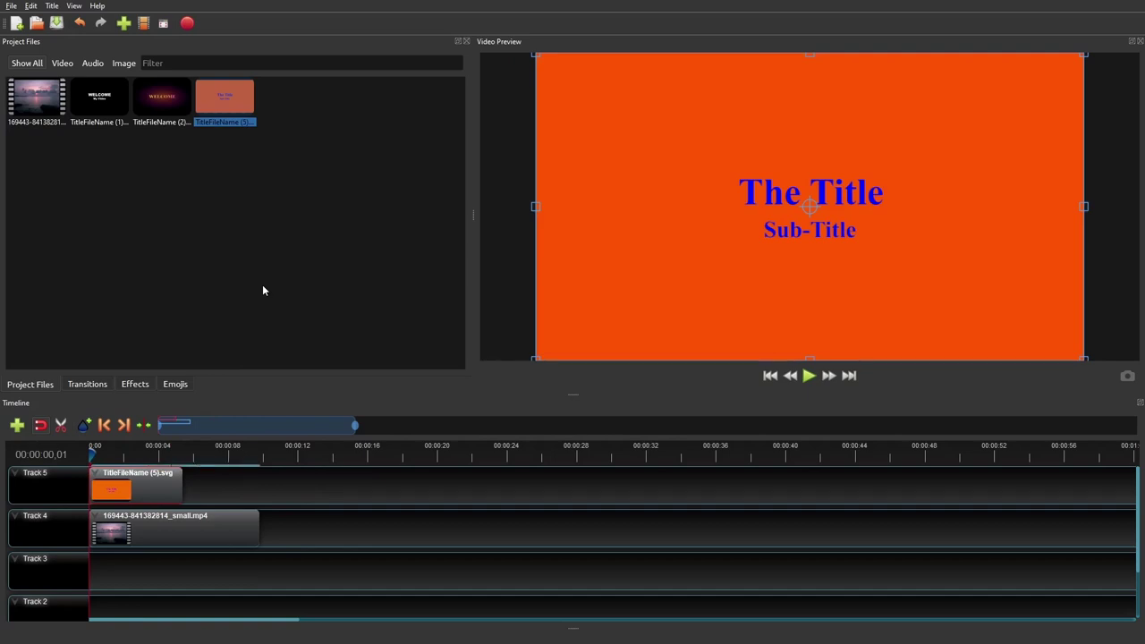
pyautogui.moveTo(181, 490); pyautogui.dragTo(141, 490)
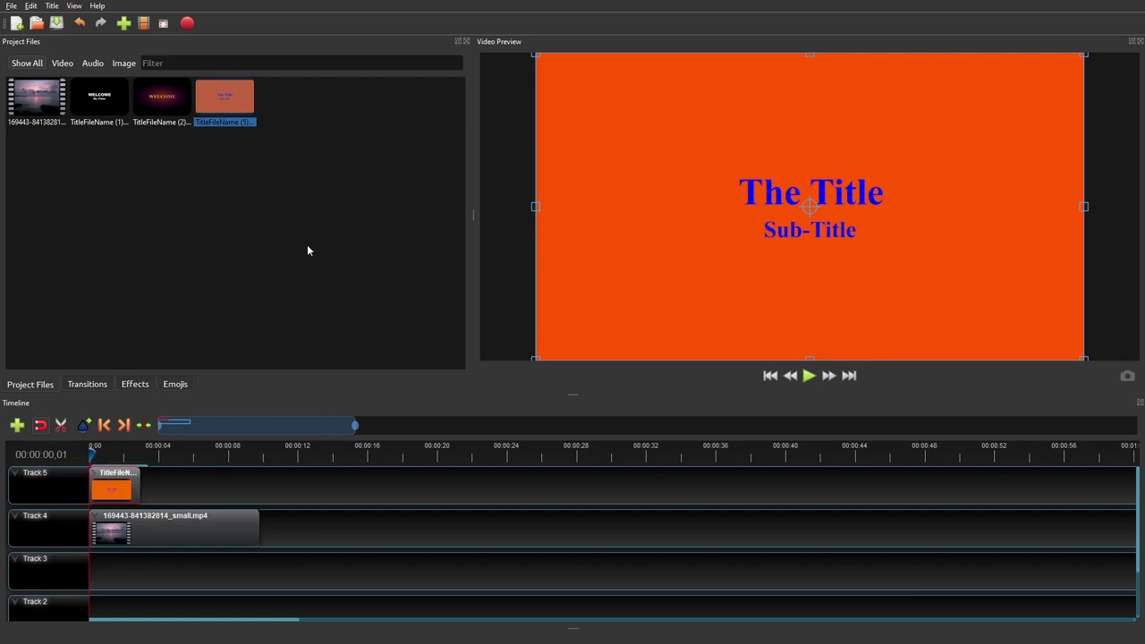
pyautogui.click(336, 483)
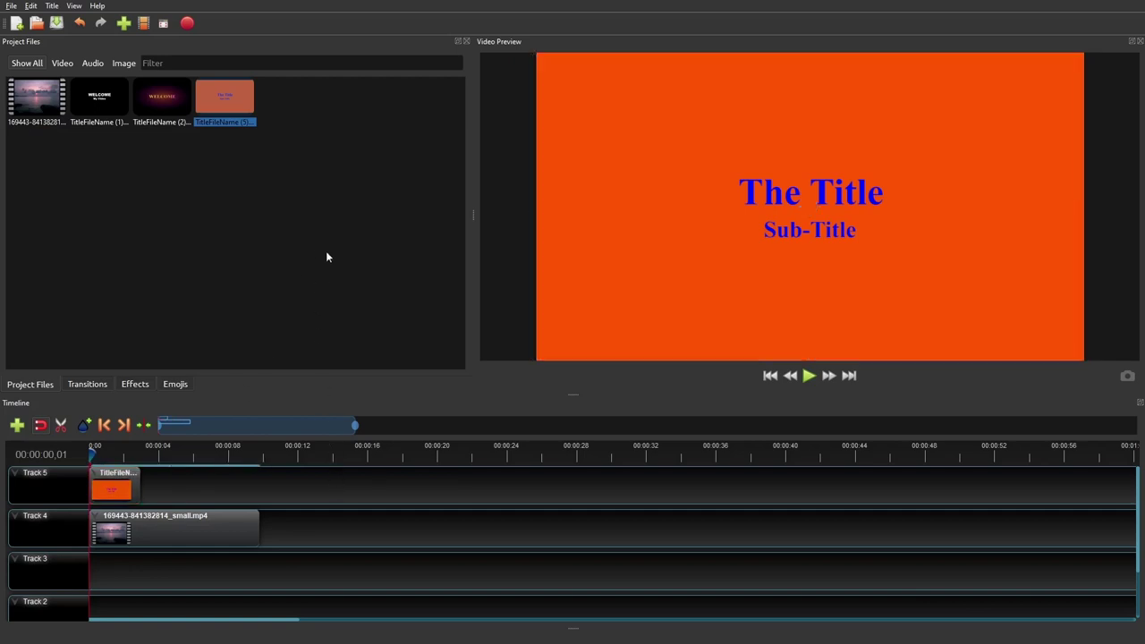
# Step: Preview the orange title followed by the video, and return the playhead to the start
pyautogui.click(809, 376)
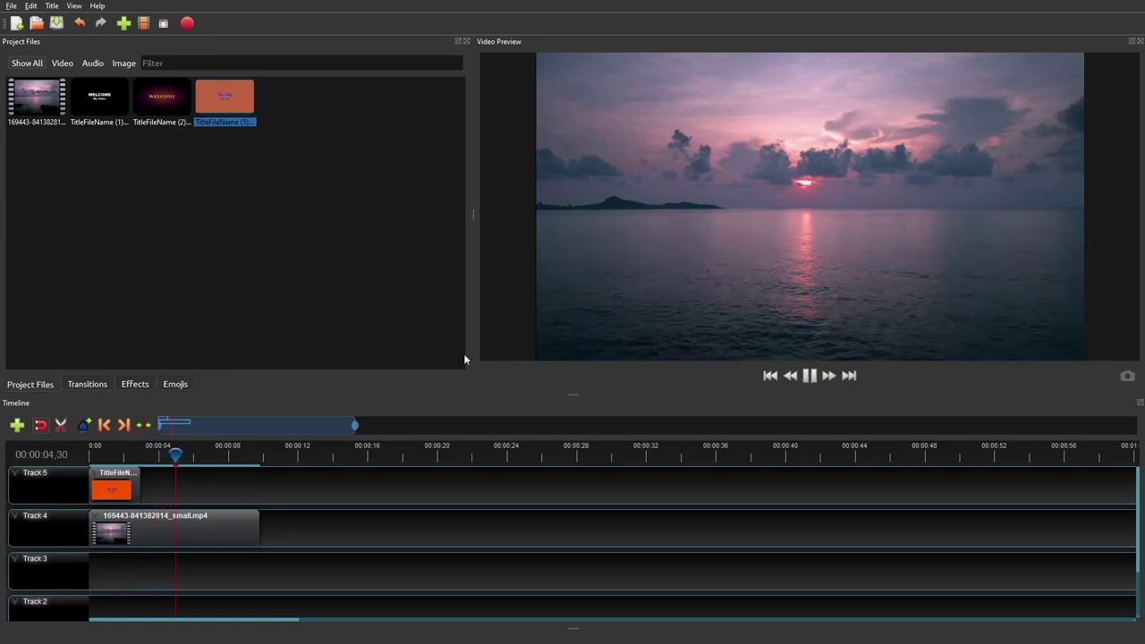
pyautogui.click(813, 379)
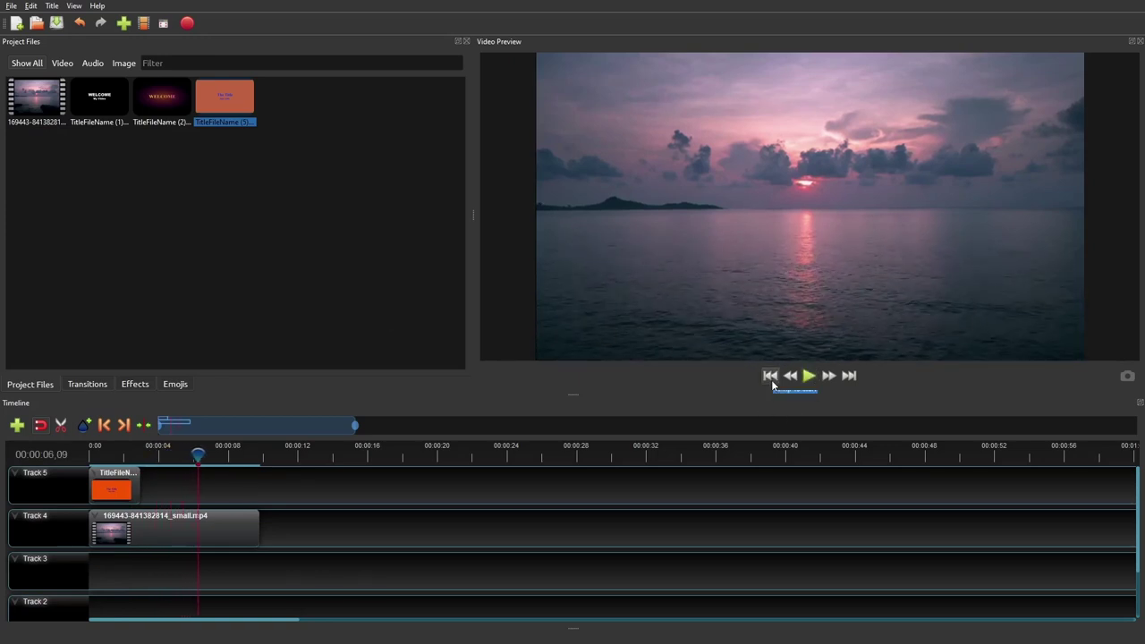
pyautogui.click(770, 377)
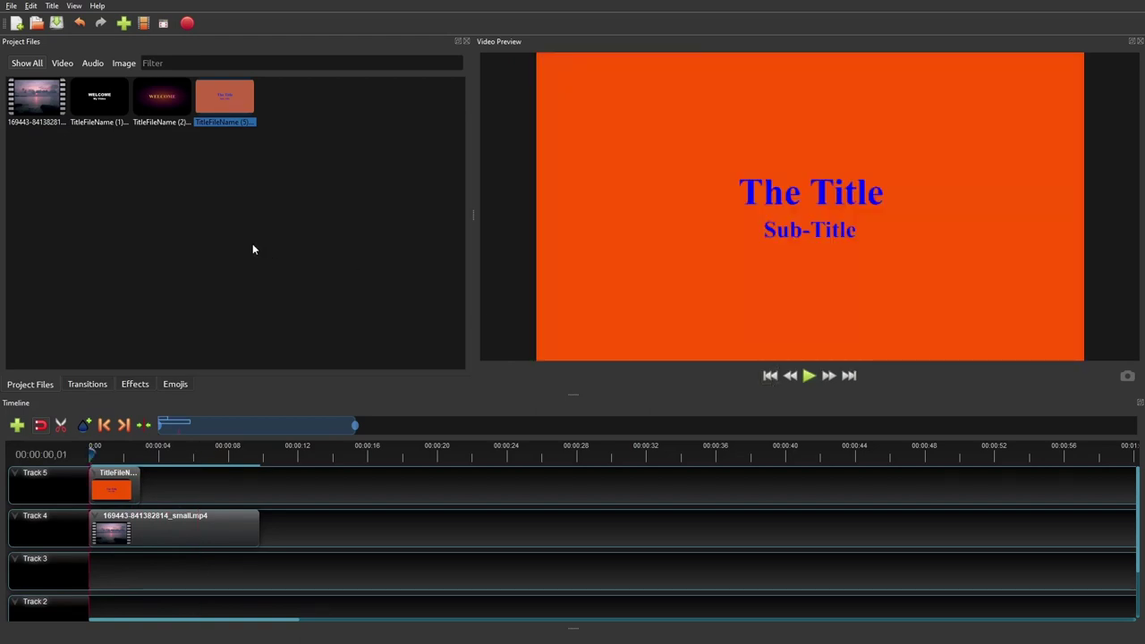
# Step: Take the orange title off Track 5 and start another title from the Standard 1 template
pyautogui.click(75, 5)
pyautogui.click(83, 18)
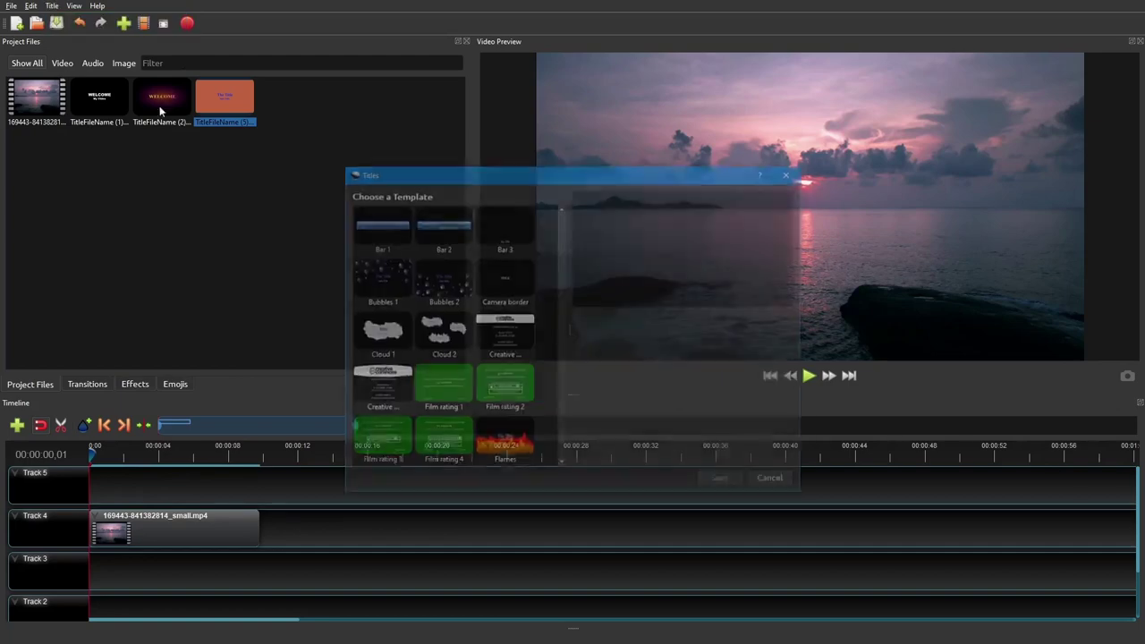
pyautogui.scroll(-2, 558, 465)
pyautogui.click(511, 338)
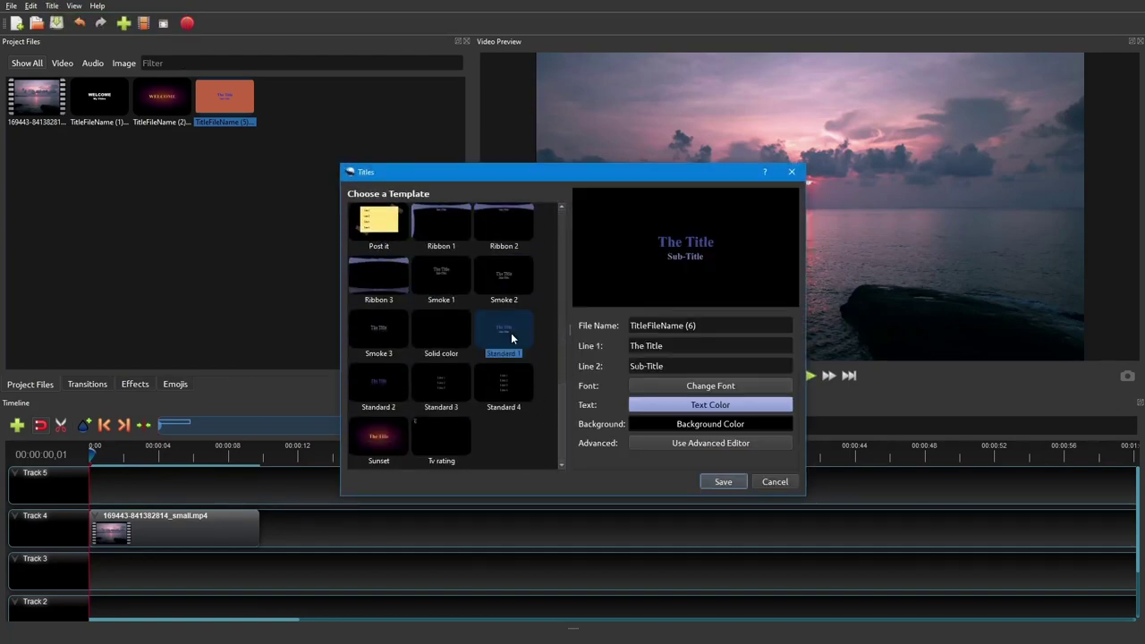
pyautogui.click(718, 422)
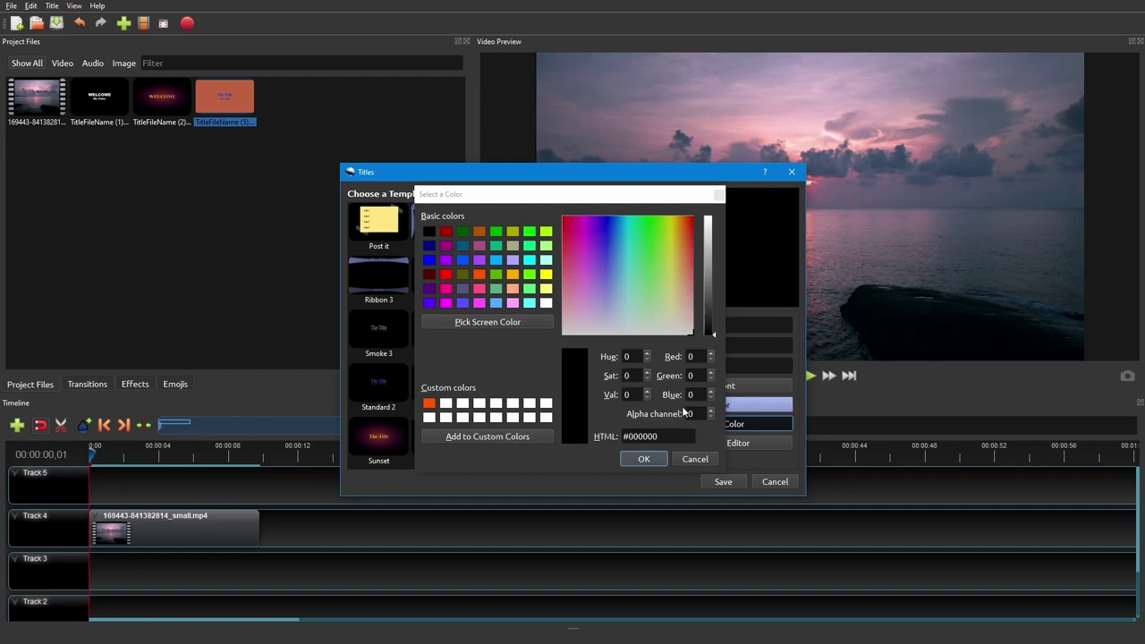
pyautogui.click(480, 275)
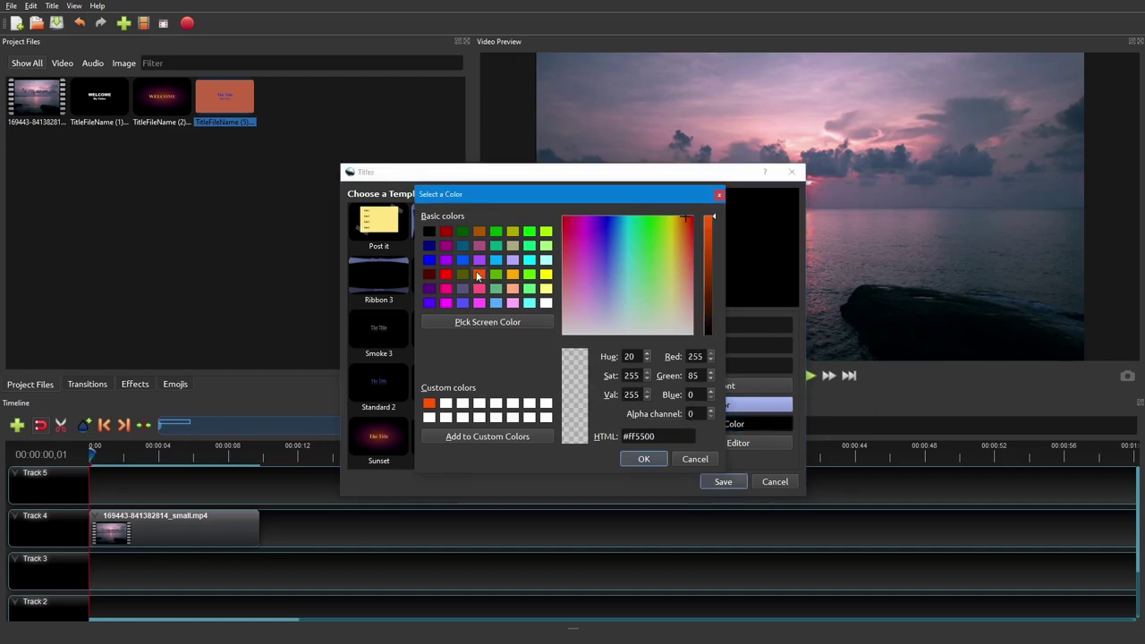
pyautogui.doubleClick(693, 413)
pyautogui.click(694, 459)
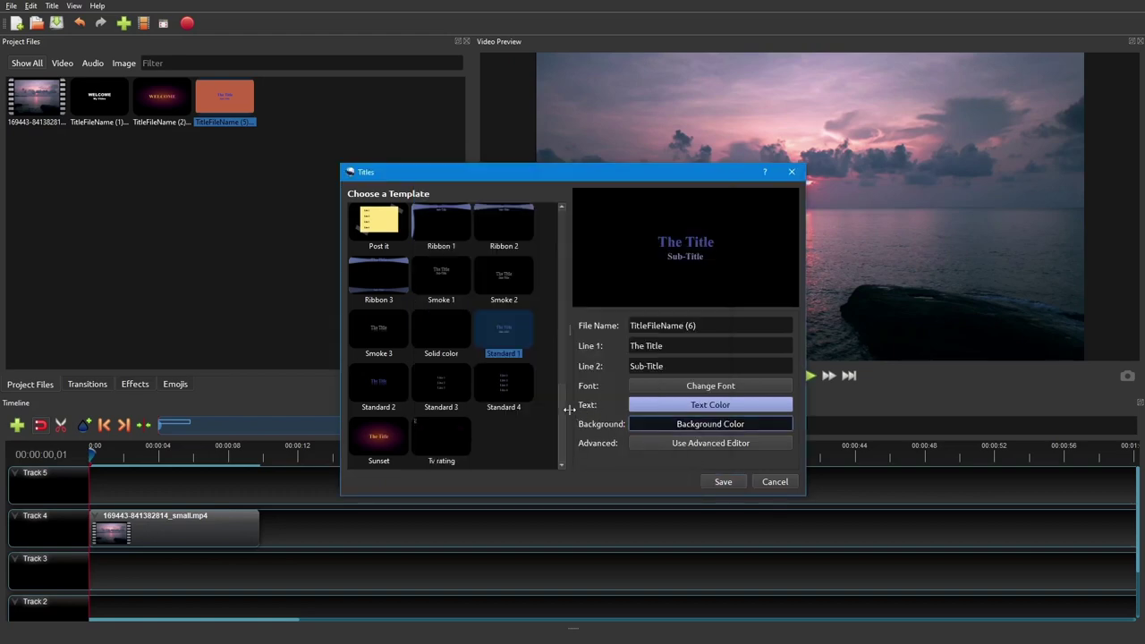
# Step: Save a title based on the Cloud 1 template with its default text to the project files
pyautogui.press('Return')
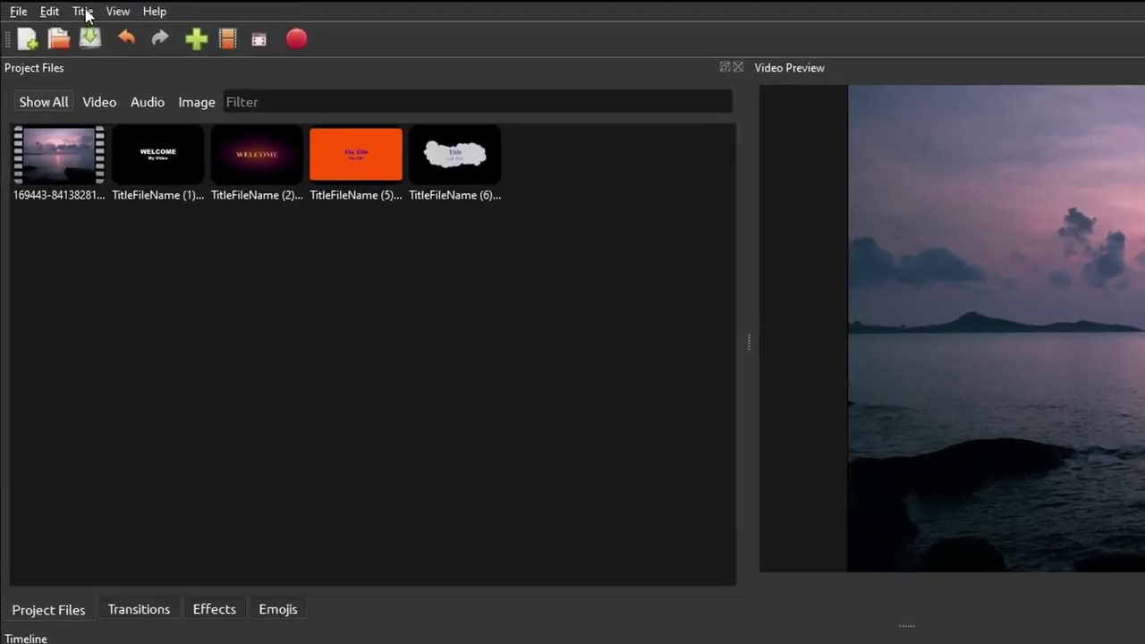
# Step: Look through the available animated title templates and close the animated title window without rendering
pyautogui.click(53, 6)
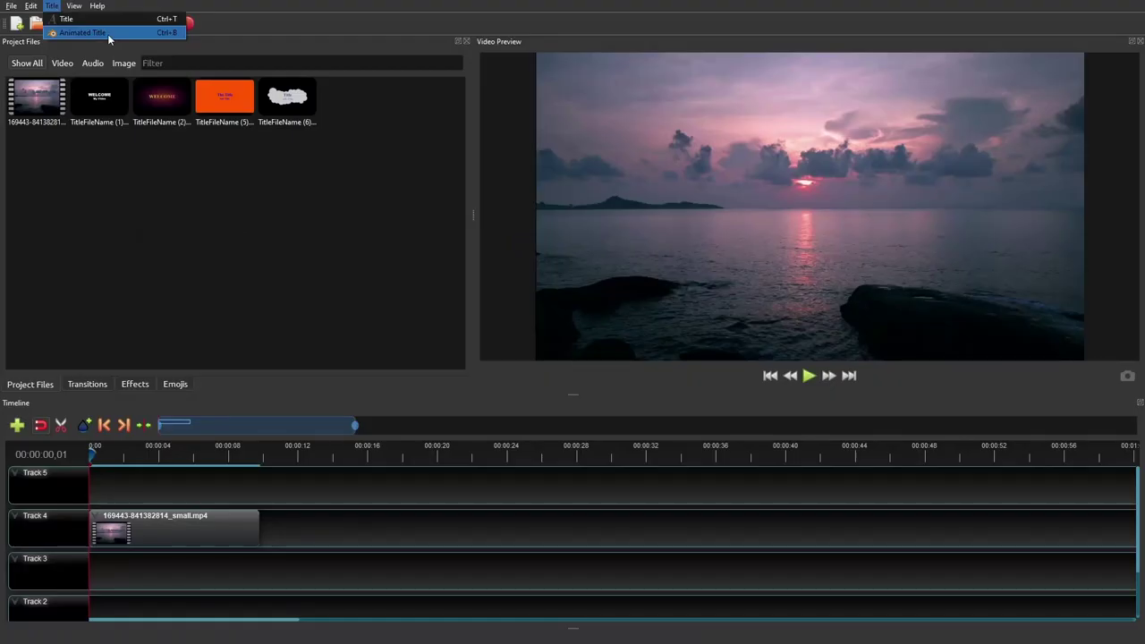
pyautogui.click(109, 34)
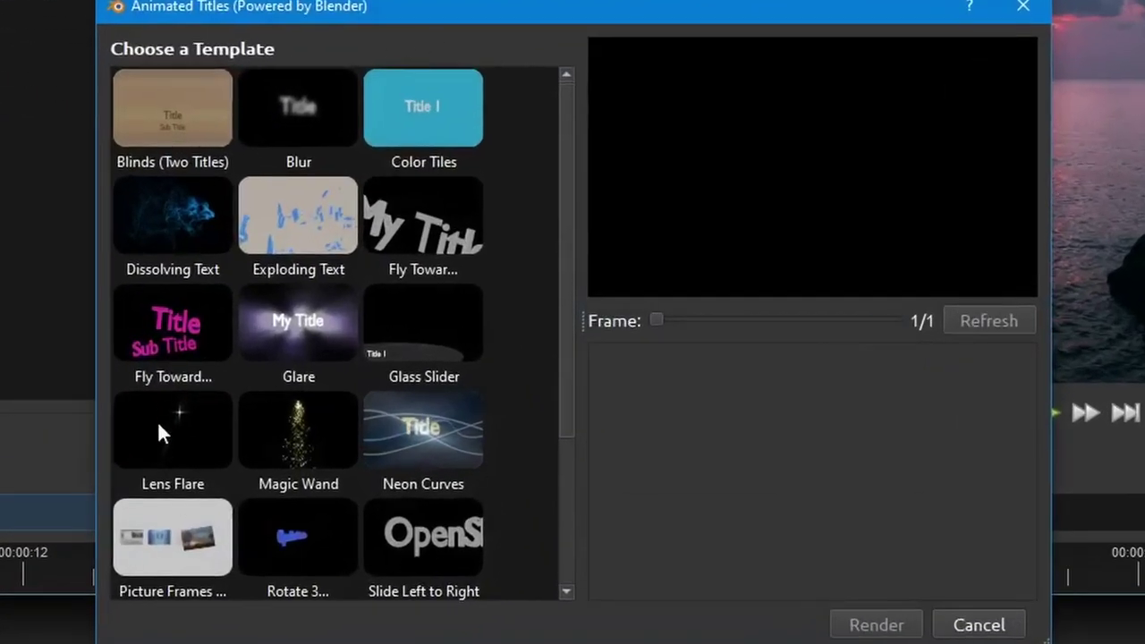
pyautogui.moveTo(563, 227)
pyautogui.mouseDown()
pyautogui.moveTo(572, 402)
pyautogui.moveTo(557, 468)
pyautogui.moveTo(567, 205)
pyautogui.mouseUp()
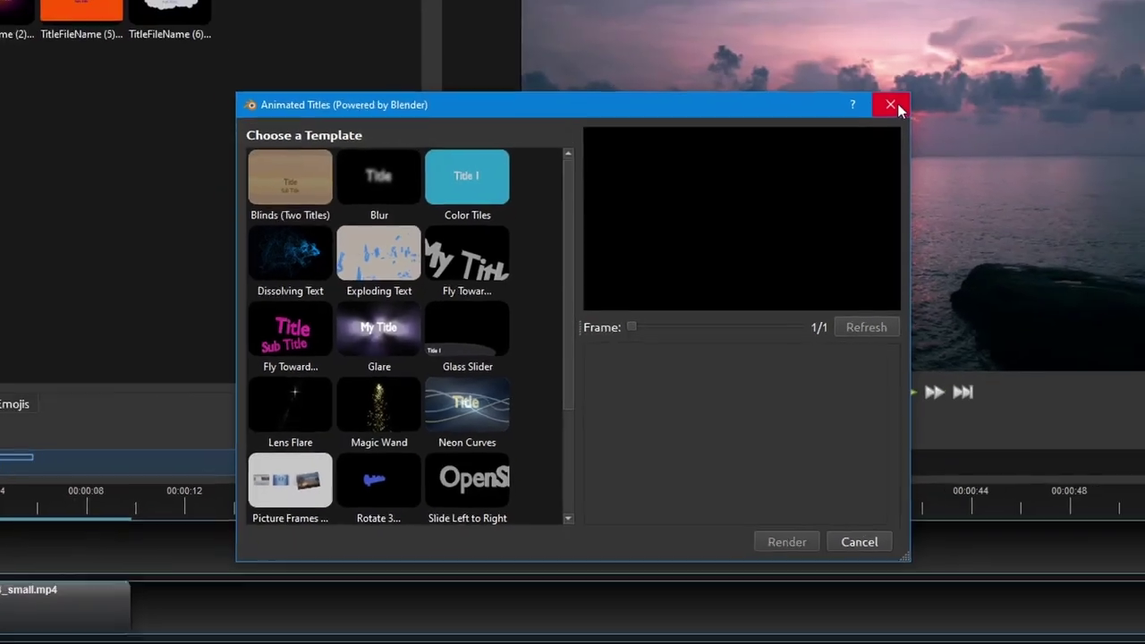
pyautogui.click(1022, 8)
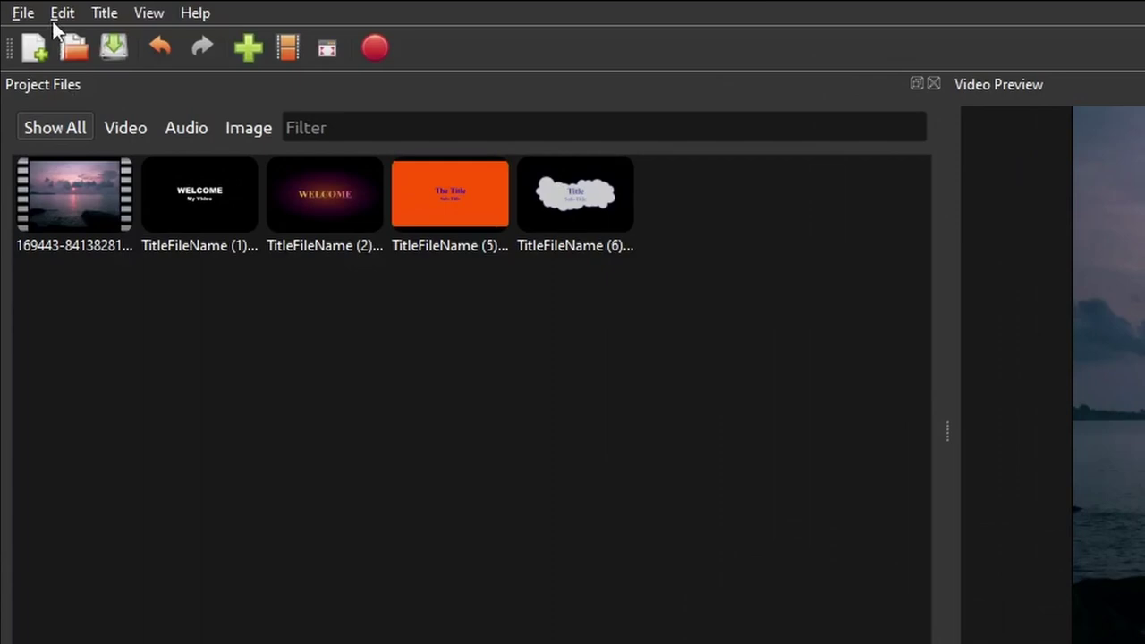
# Step: Set the Blender command path in the preferences to blender.exe in the Blender 3.3 program folder
pyautogui.click(30, 5)
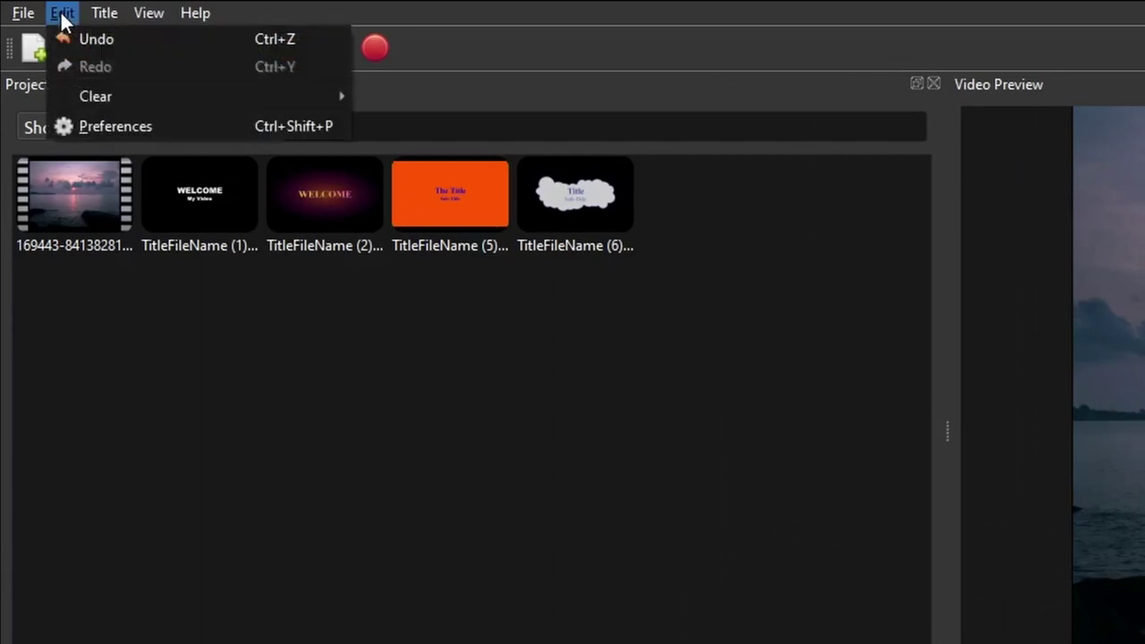
pyautogui.click(118, 128)
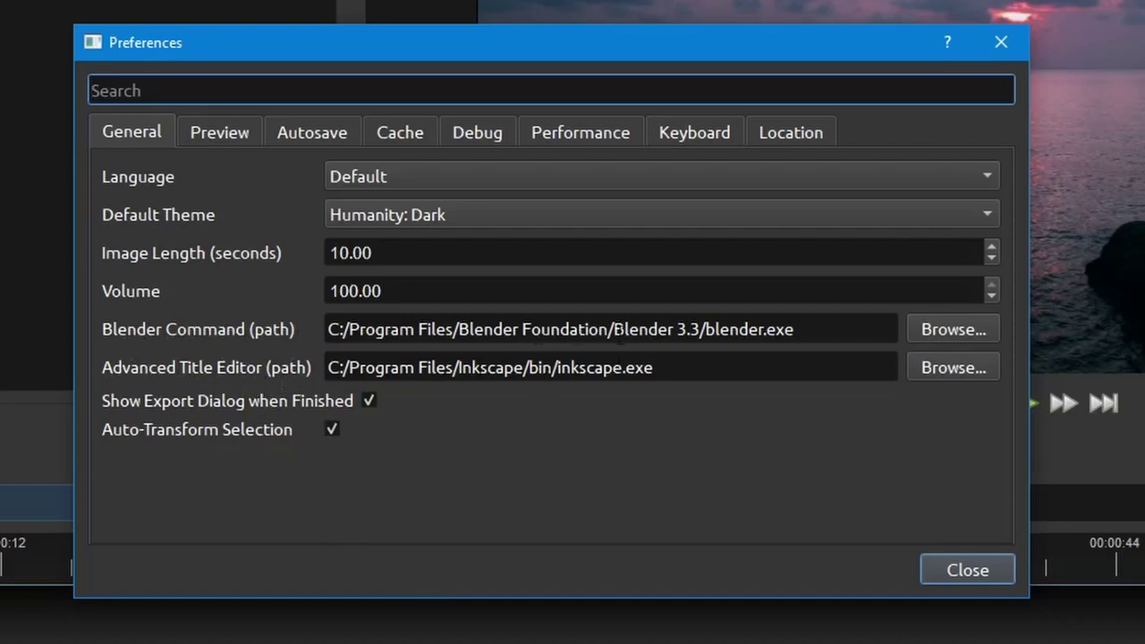
pyautogui.click(947, 329)
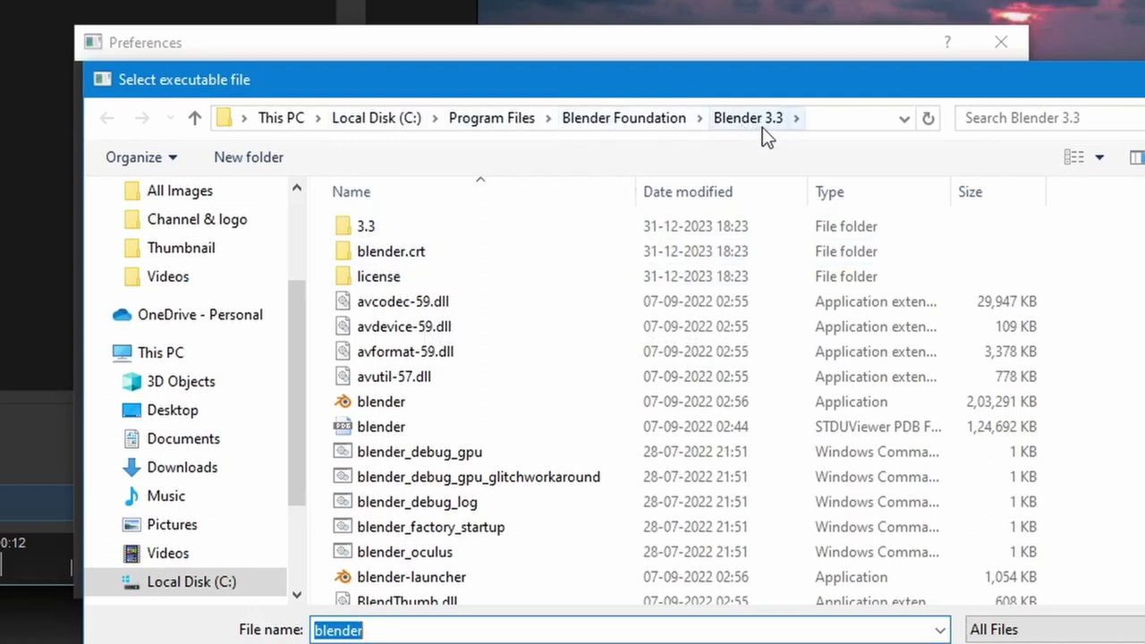
pyautogui.press('Return')
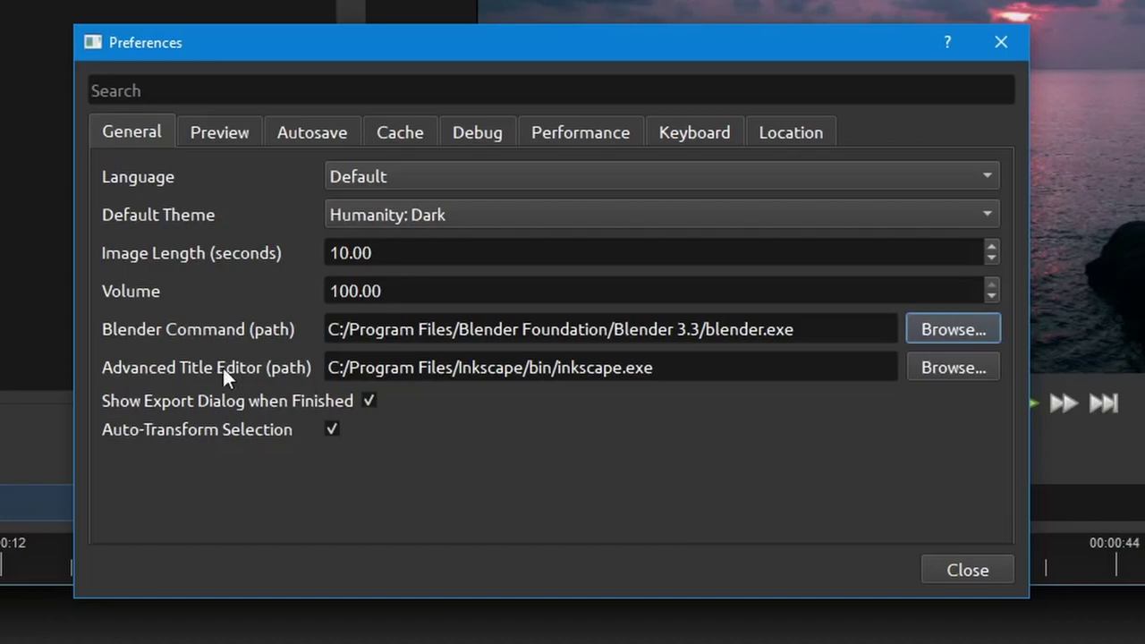
# Step: Set the advanced title editor path to inkscape.exe in the Inkscape bin folder and close the preferences
pyautogui.click(952, 369)
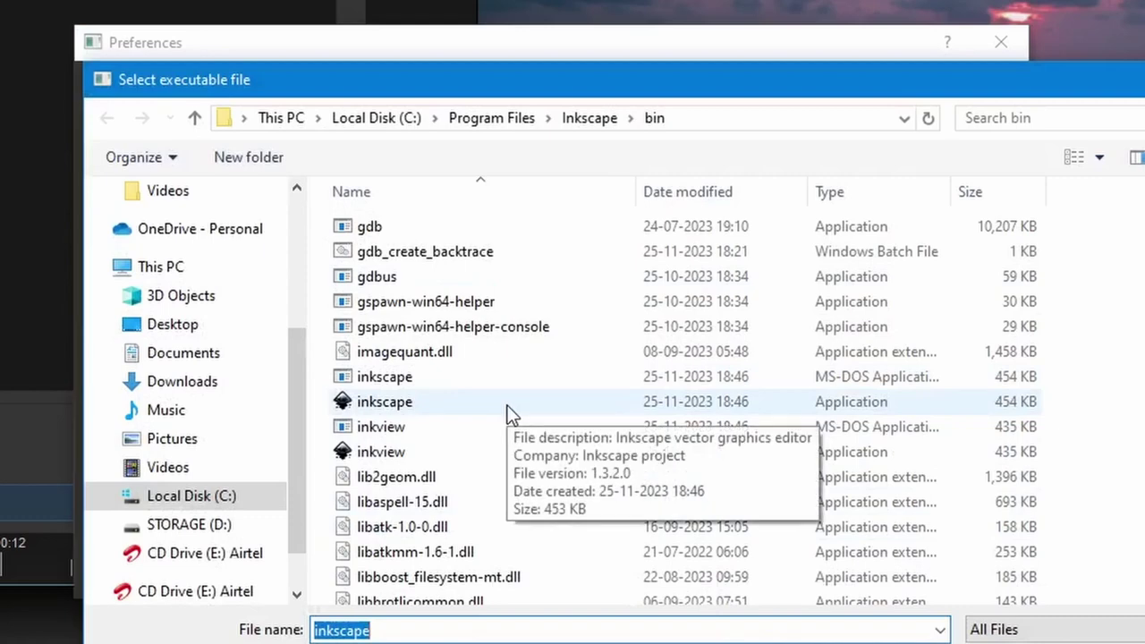
pyautogui.click(384, 401)
pyautogui.press('Return')
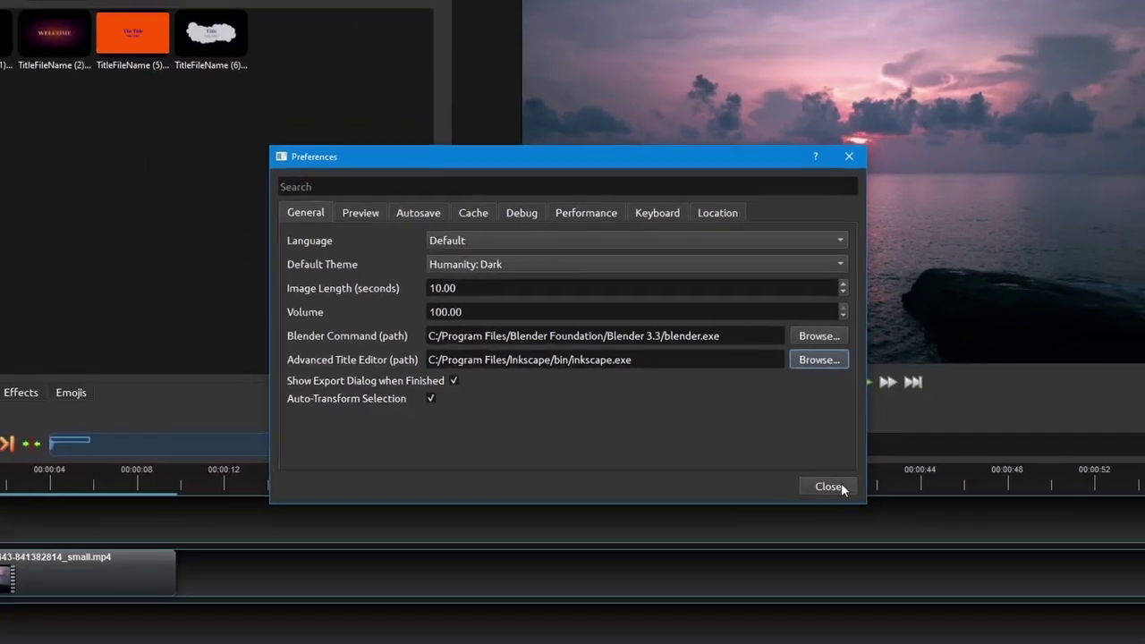
pyautogui.click(839, 486)
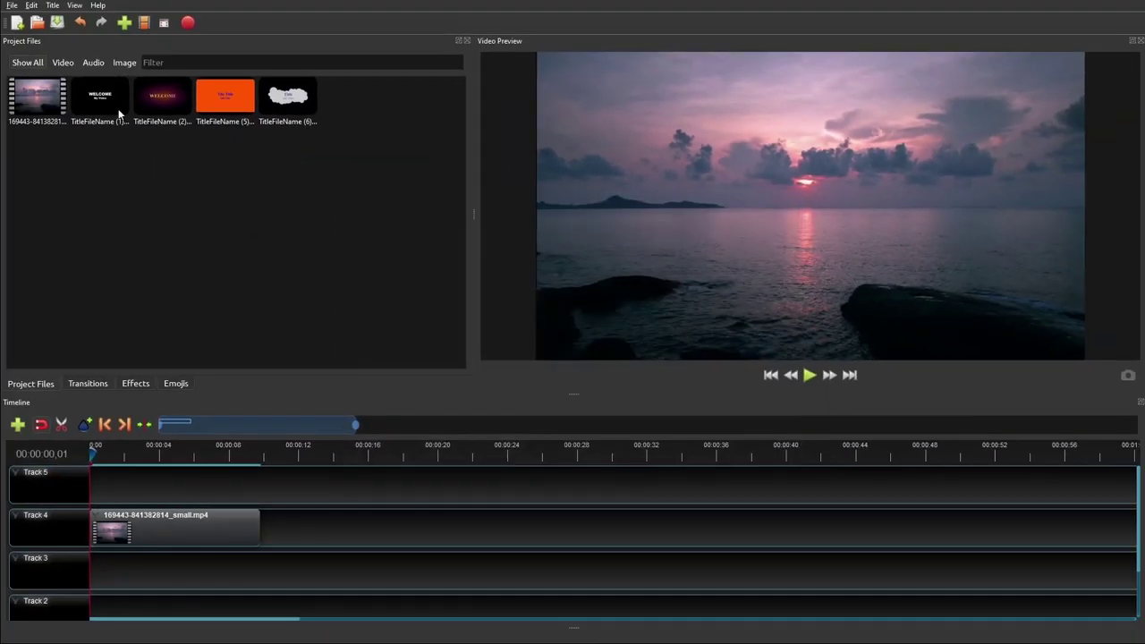
# Step: Start an animated title from the Wireframe Text template
pyautogui.hotkey('ctrl', 'shift', 't')
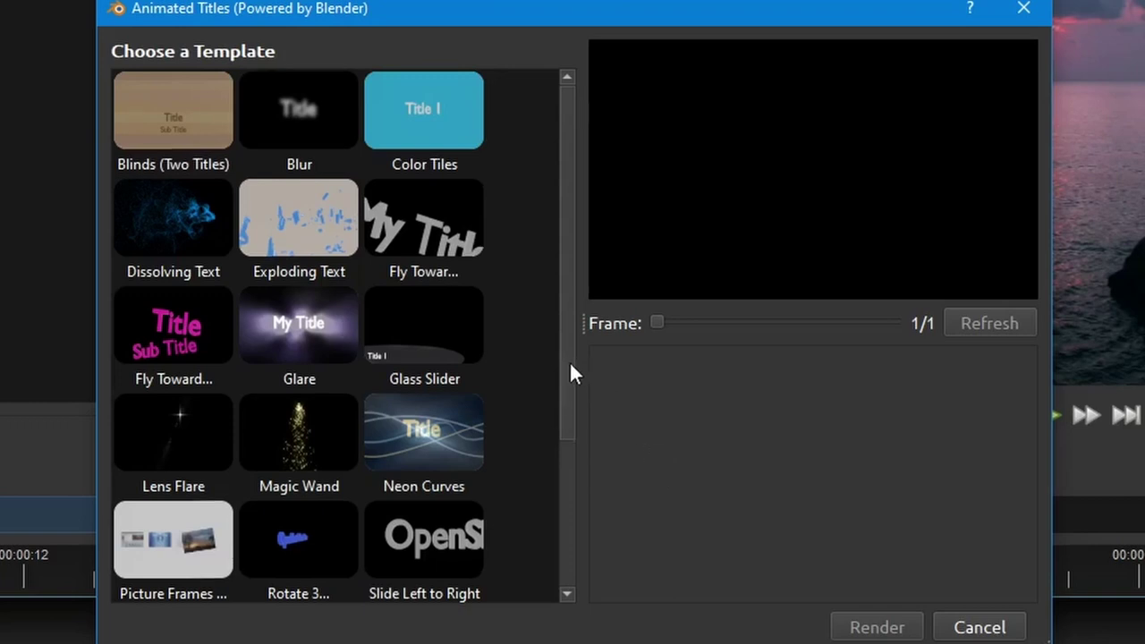
pyautogui.moveTo(571, 359); pyautogui.dragTo(729, 534)
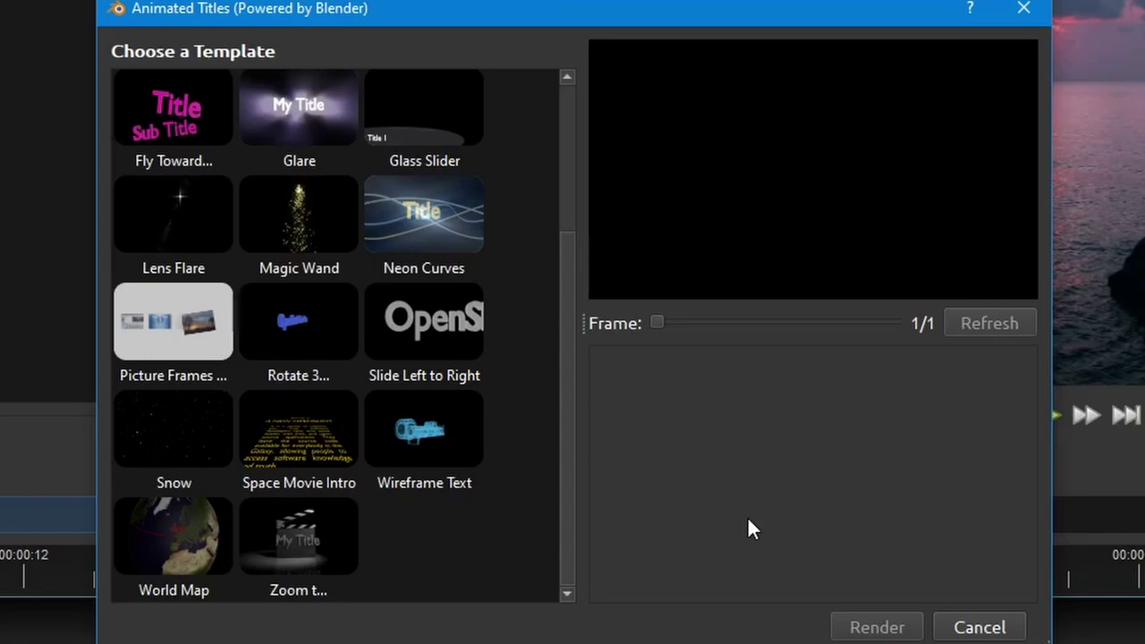
pyautogui.click(423, 425)
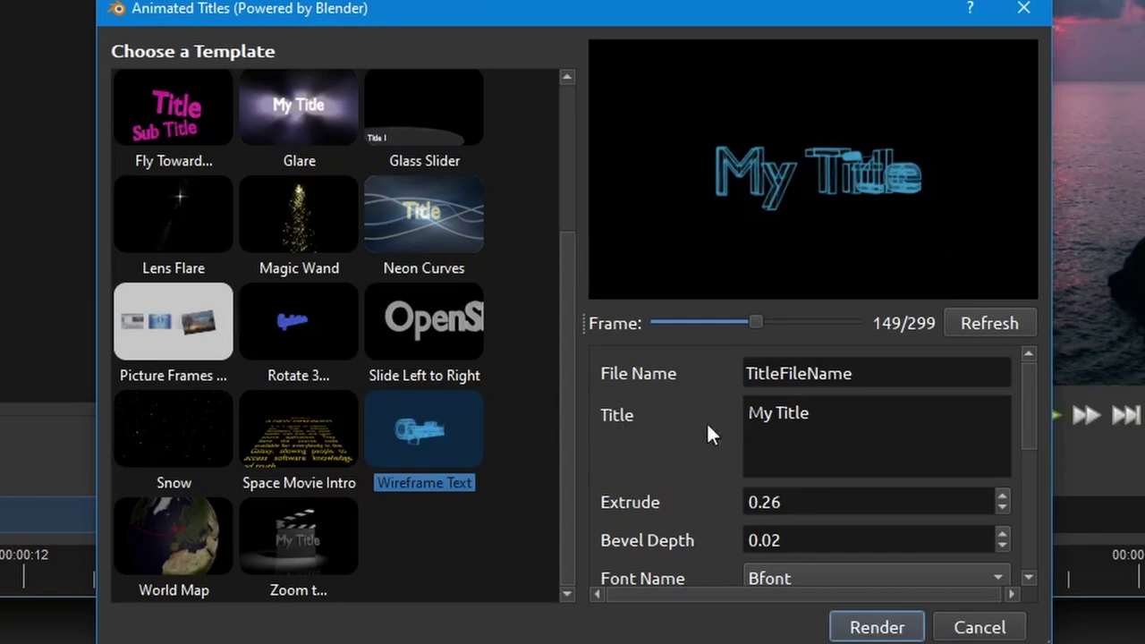
pyautogui.tripleClick(868, 433)
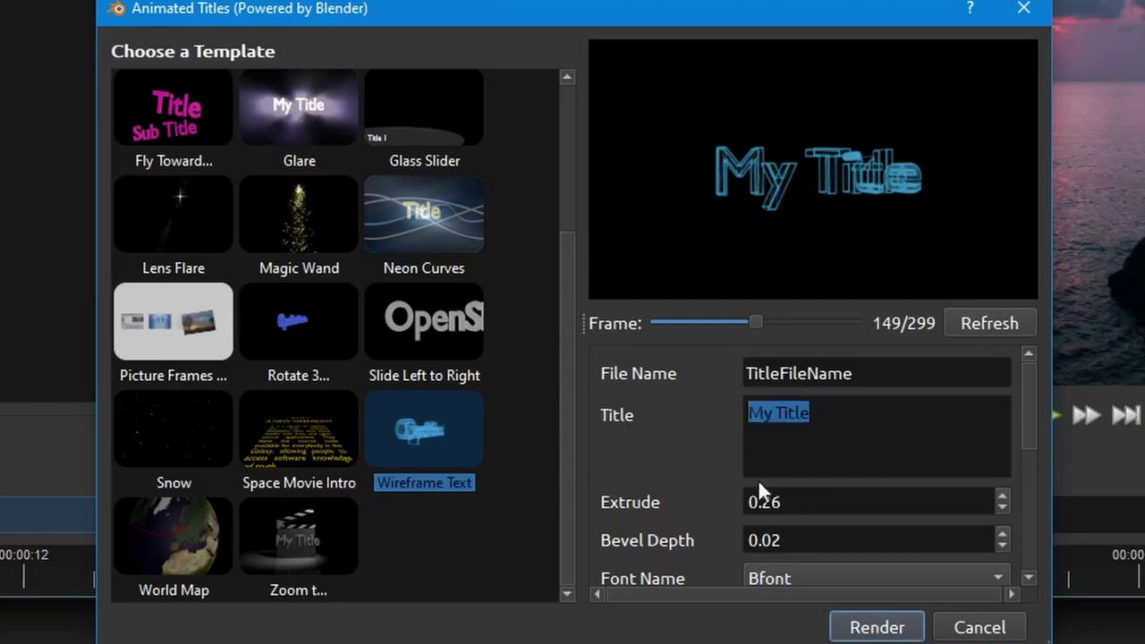
pyautogui.click(856, 442)
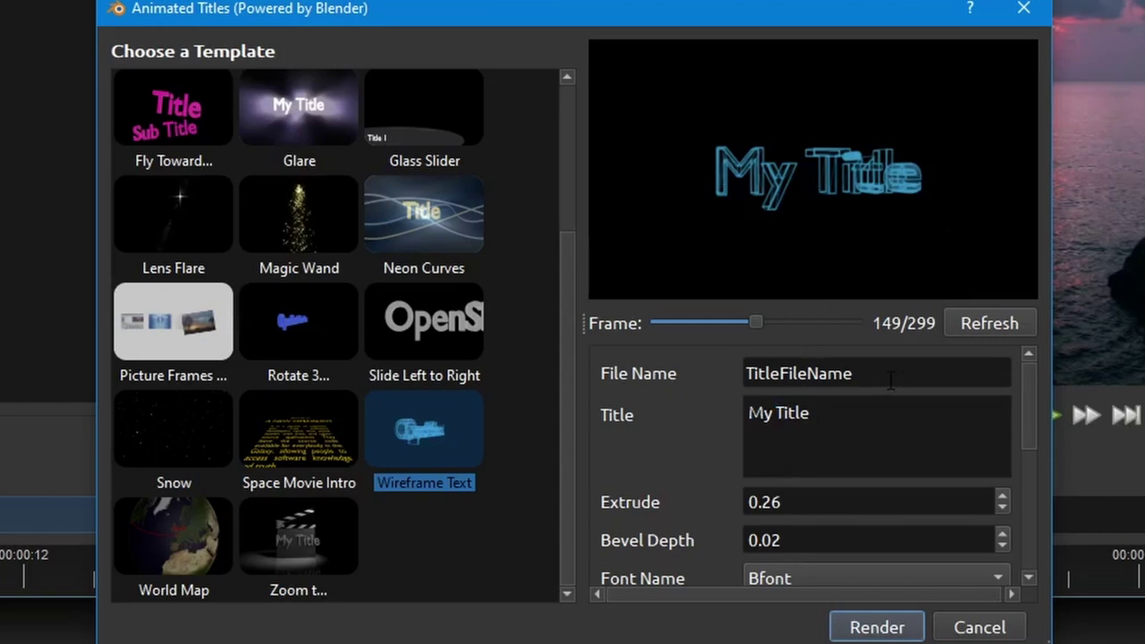
# Step: Review the wireframe title's font, alignment, size, color and animation length options, keeping the Bfont font and Default length
pyautogui.moveTo(1036, 427); pyautogui.dragTo(1032, 461)
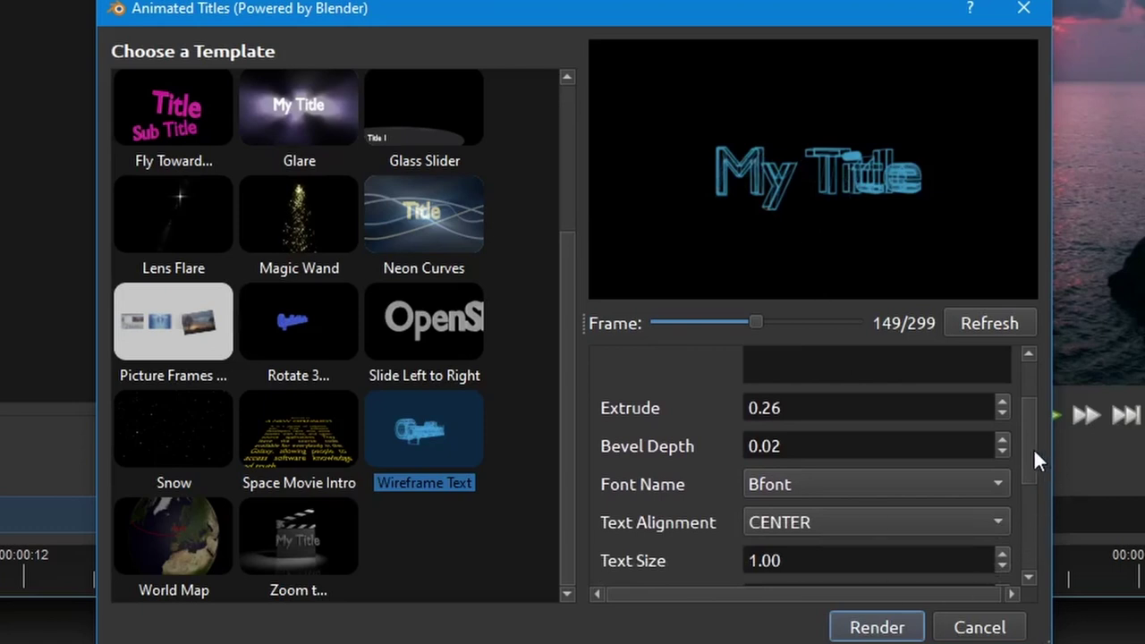
pyautogui.click(846, 488)
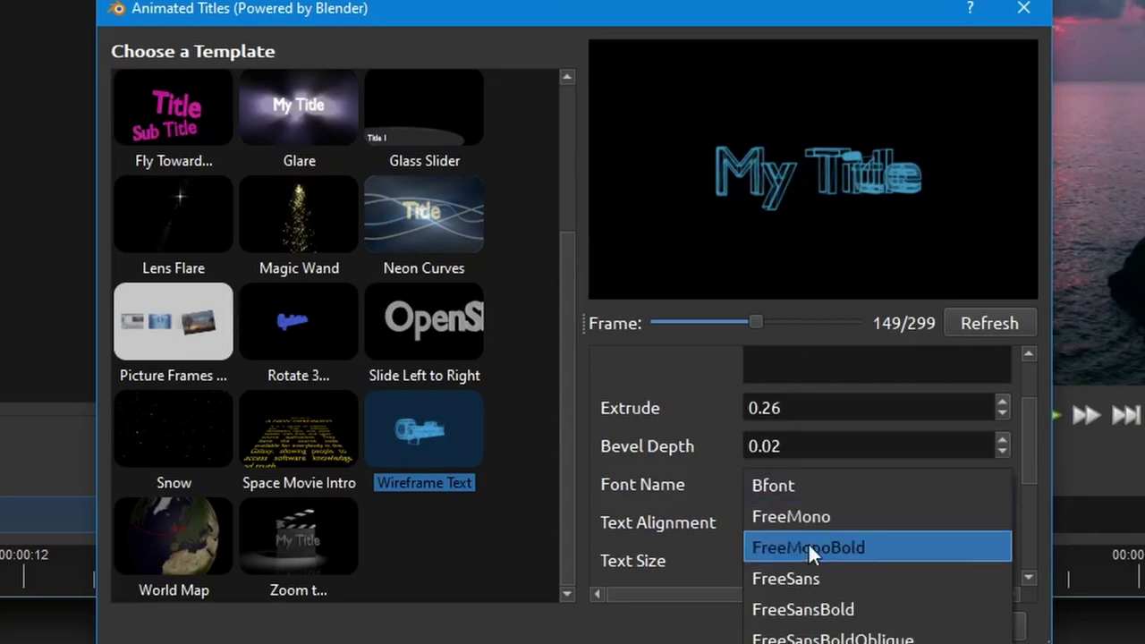
pyautogui.click(754, 488)
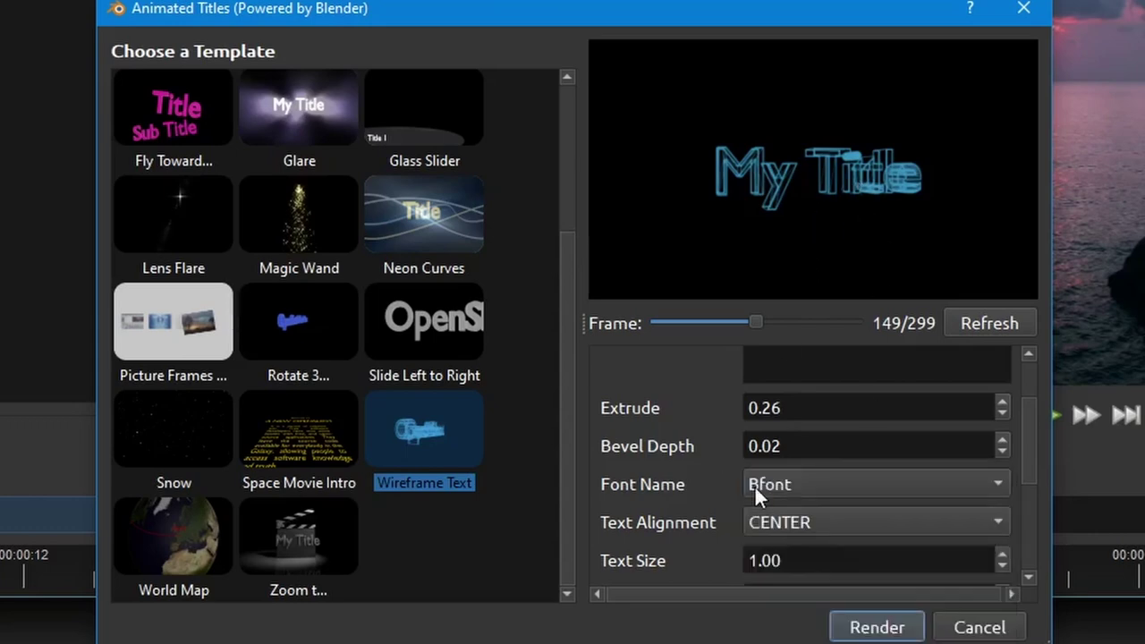
pyautogui.moveTo(1029, 450); pyautogui.dragTo(1030, 502)
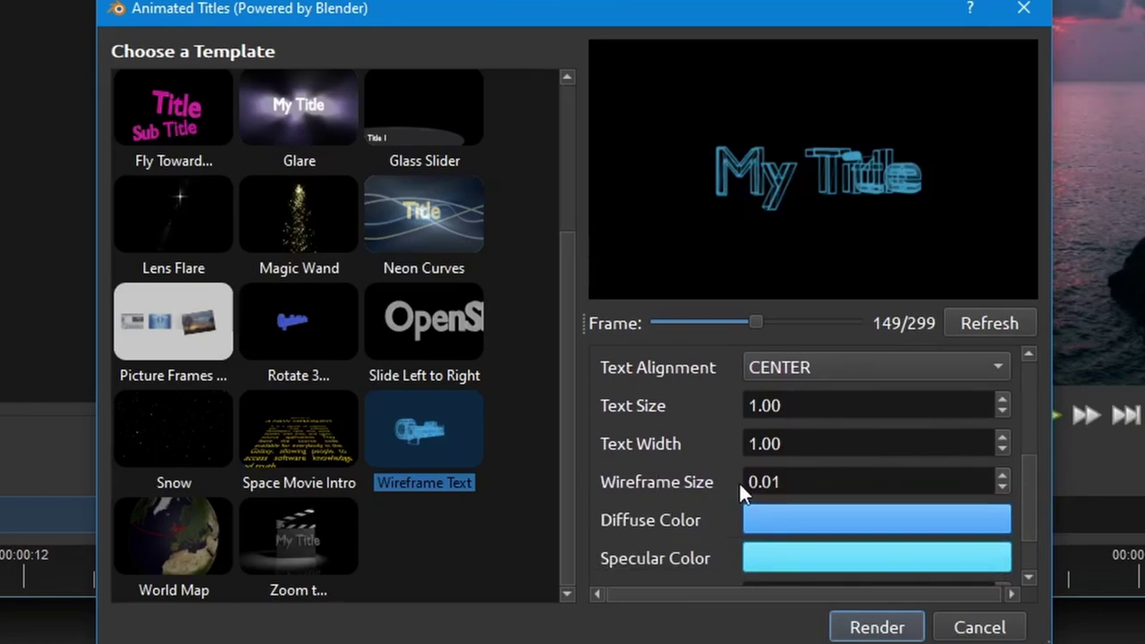
pyautogui.moveTo(1030, 497); pyautogui.dragTo(1029, 528)
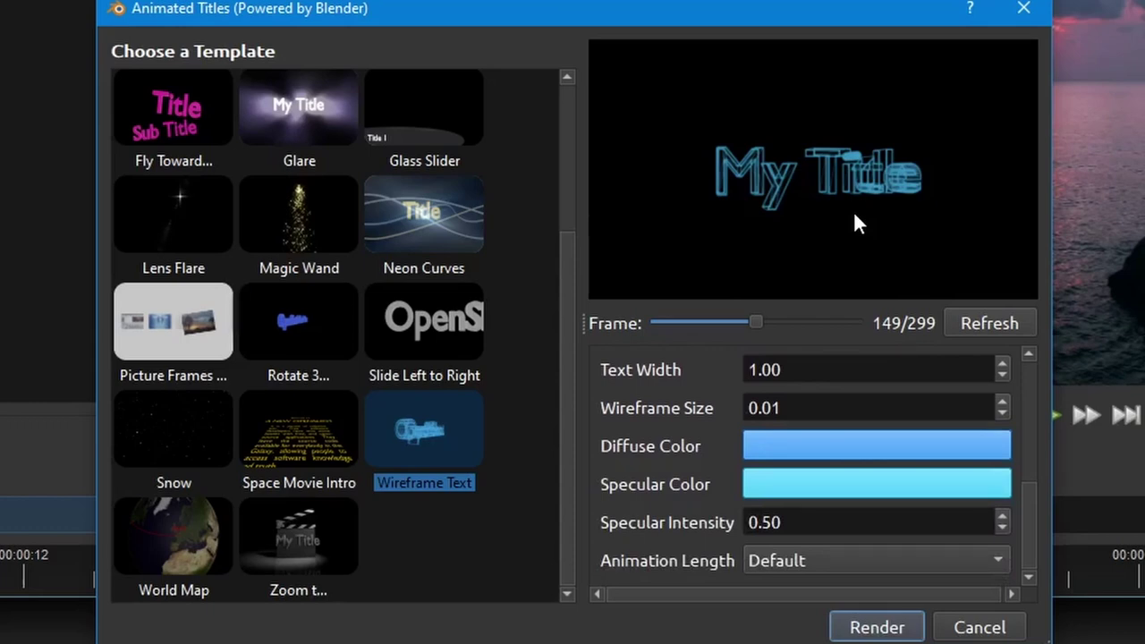
pyautogui.click(894, 561)
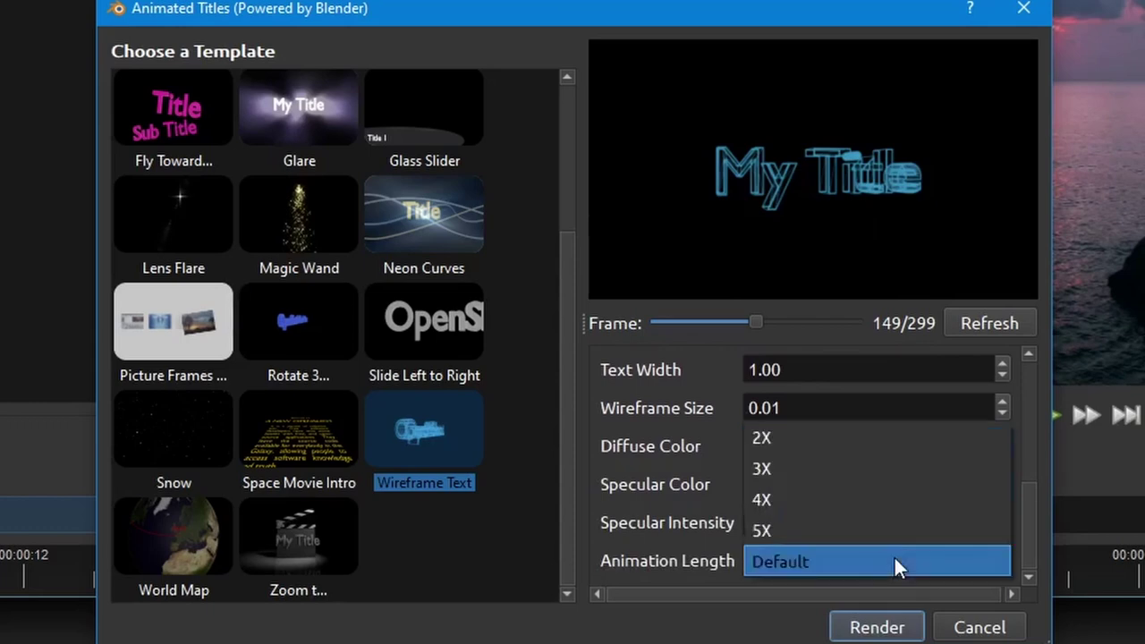
pyautogui.click(800, 559)
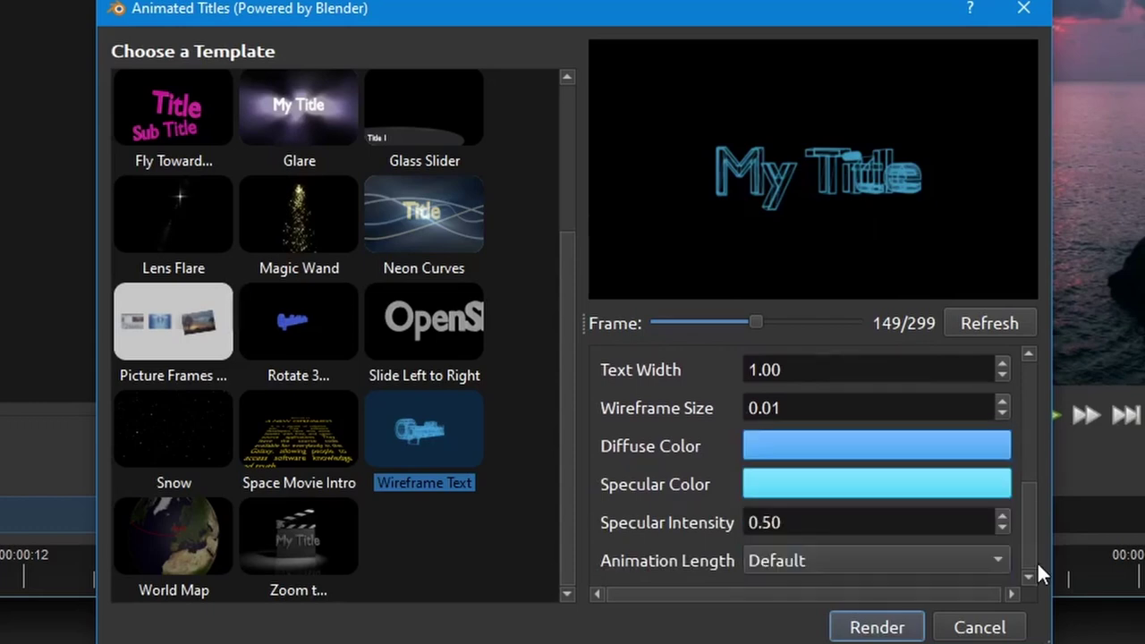
pyautogui.moveTo(1030, 538); pyautogui.dragTo(1031, 411)
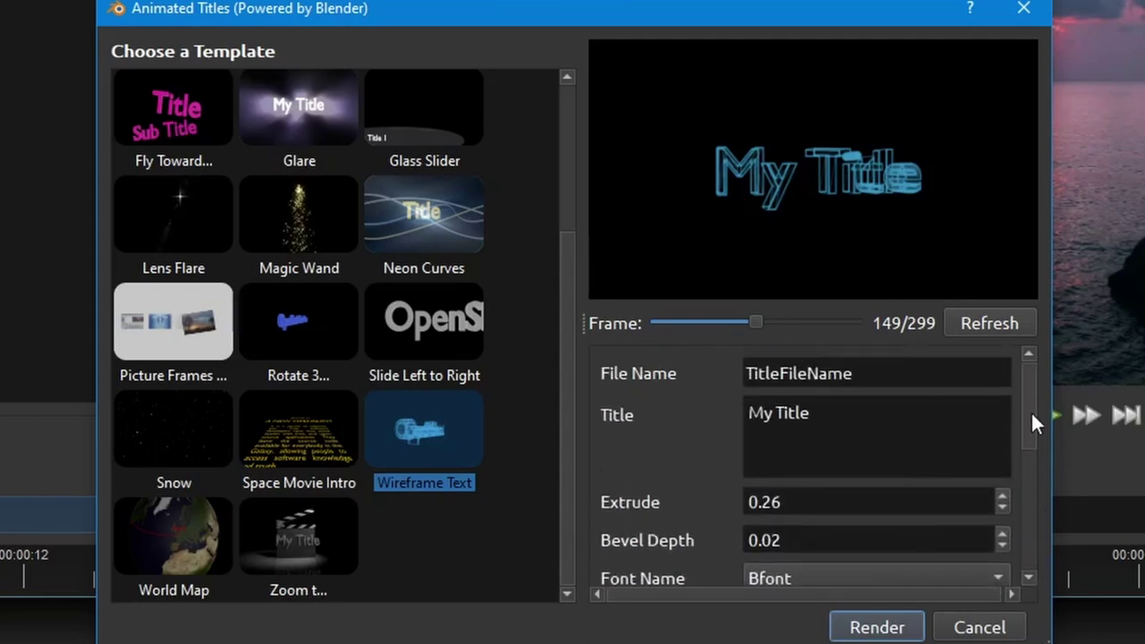
# Step: Change the wireframe title's text to WELCOME, refresh its preview and render the animation
pyautogui.moveTo(862, 438); pyautogui.dragTo(726, 417)
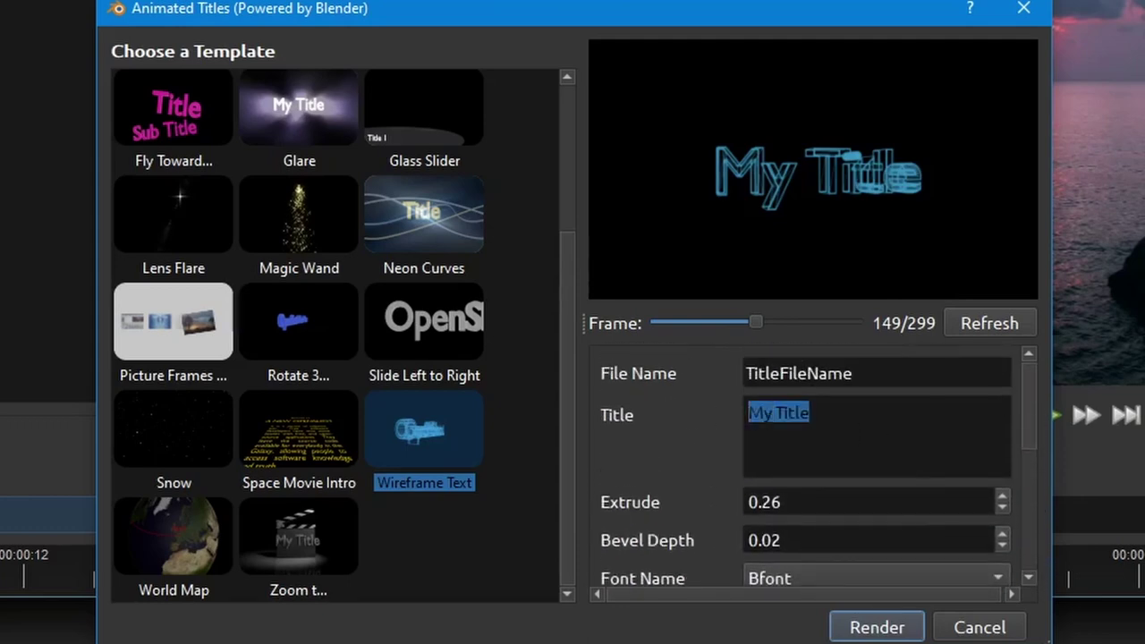
pyautogui.write('WE')
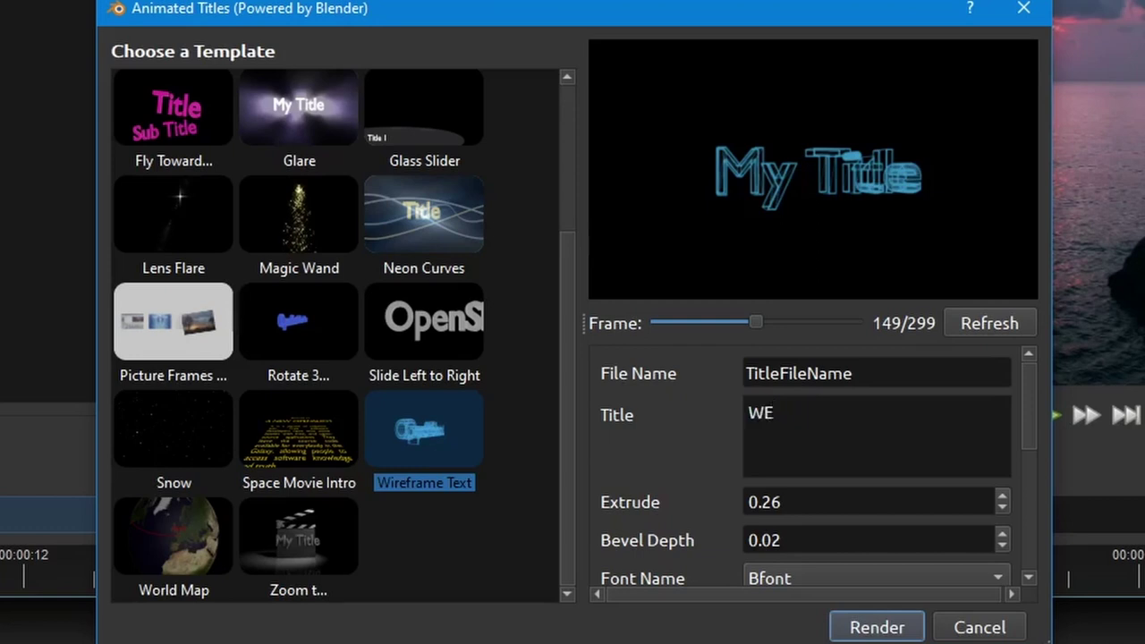
pyautogui.write('LCOME')
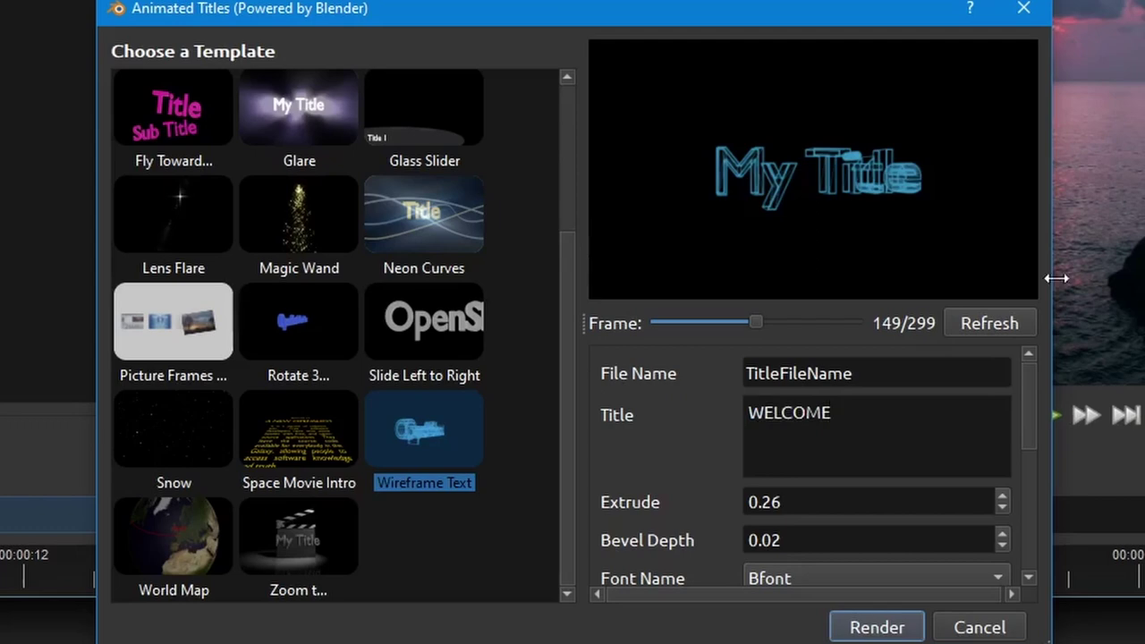
pyautogui.click(989, 323)
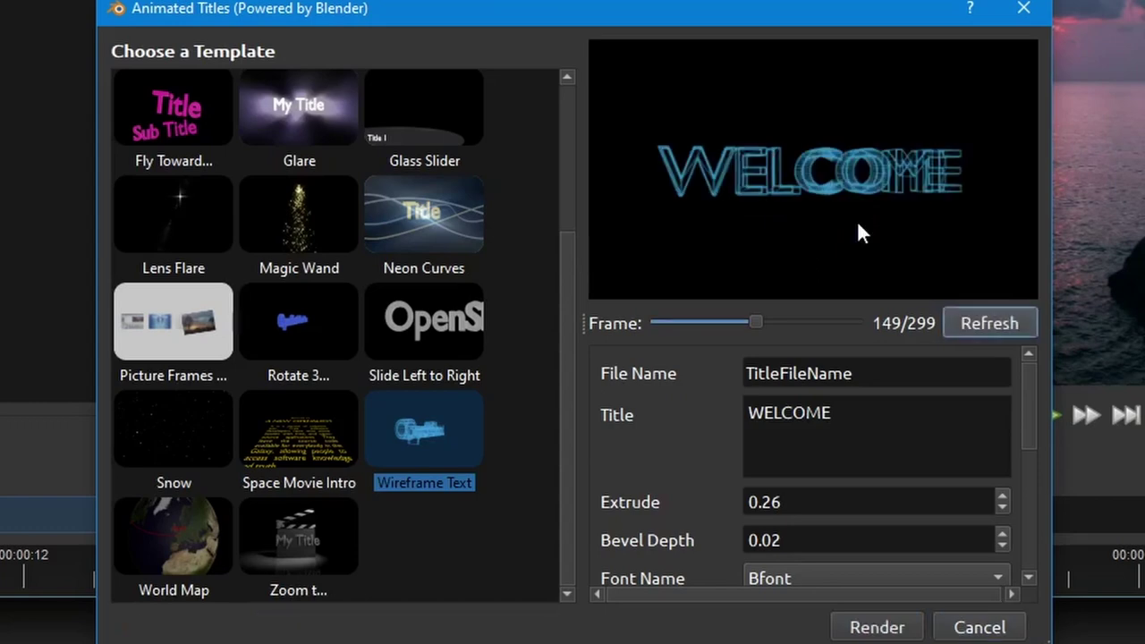
pyautogui.click(902, 629)
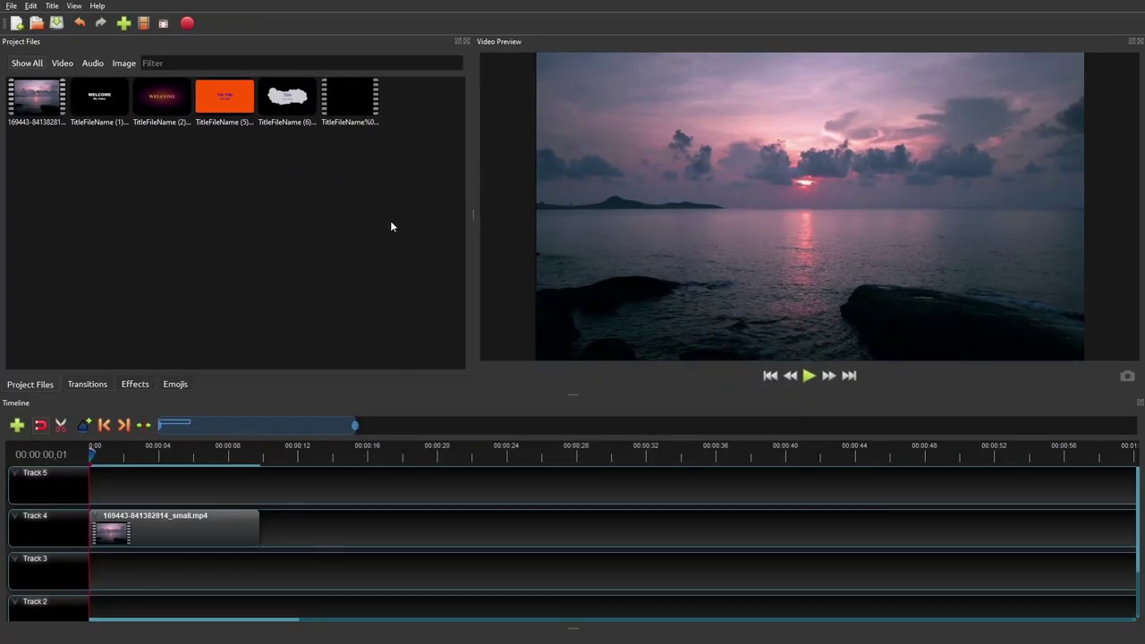
# Step: Place the rendered WELCOME animation at the start of Track 5 above the sunset video and play the result
pyautogui.click(361, 105)
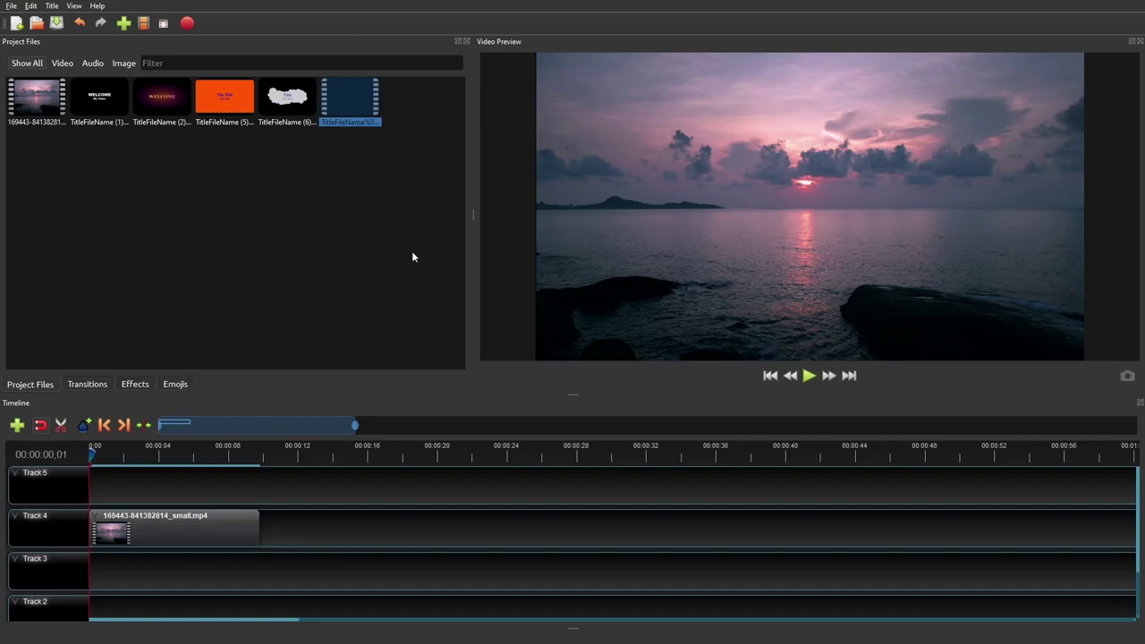
pyautogui.moveTo(357, 97); pyautogui.dragTo(85, 486)
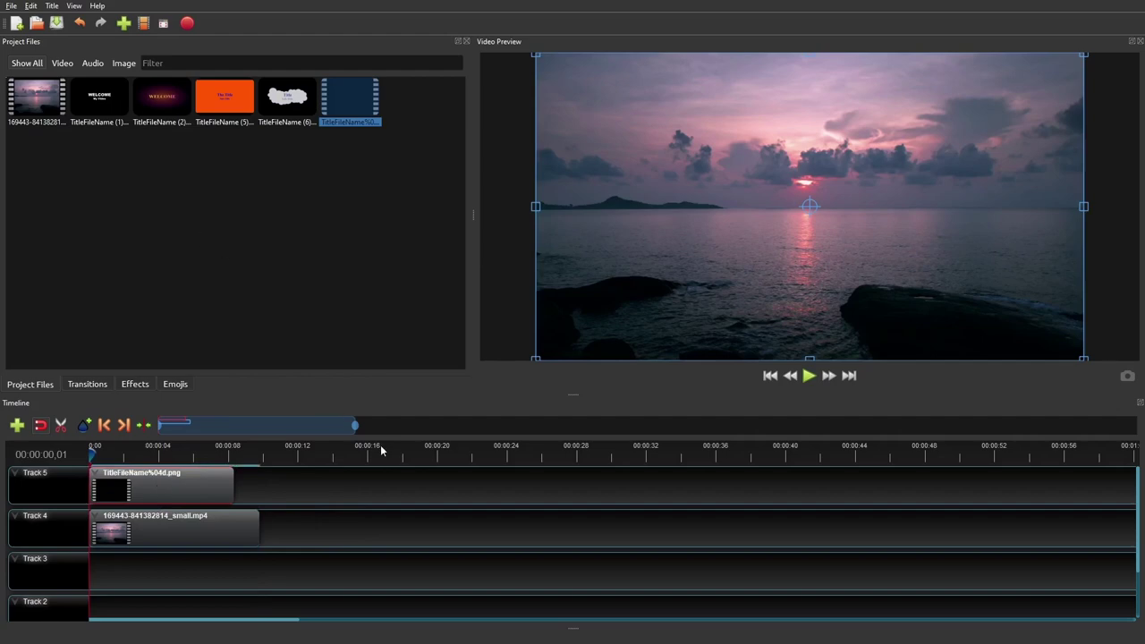
pyautogui.click(391, 493)
pyautogui.click(810, 379)
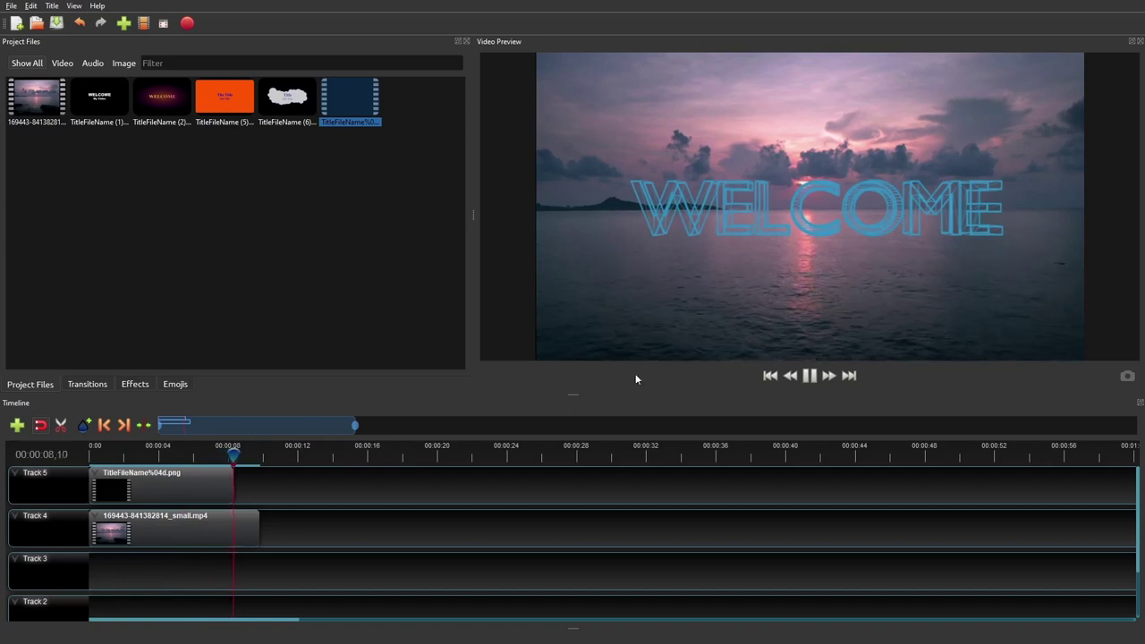
pyautogui.click(809, 375)
# Step: Preview the Blur animated title template and close the animated title window without rendering
pyautogui.click(52, 6)
pyautogui.click(69, 36)
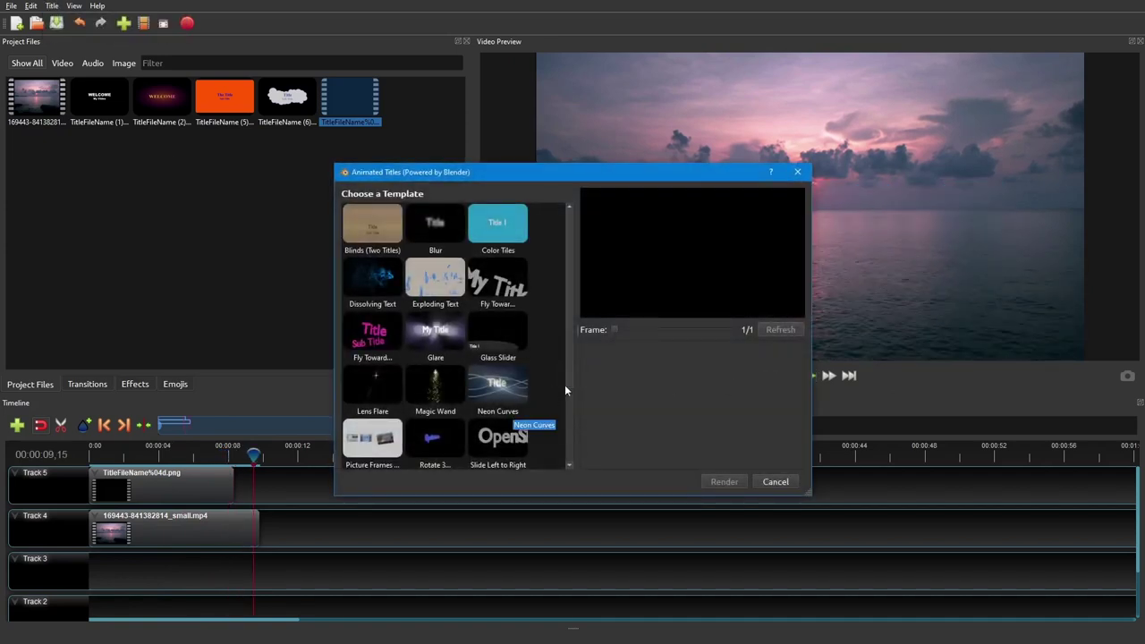
pyautogui.moveTo(568, 341)
pyautogui.mouseDown()
pyautogui.moveTo(563, 442)
pyautogui.moveTo(569, 326)
pyautogui.mouseUp()
pyautogui.click(434, 224)
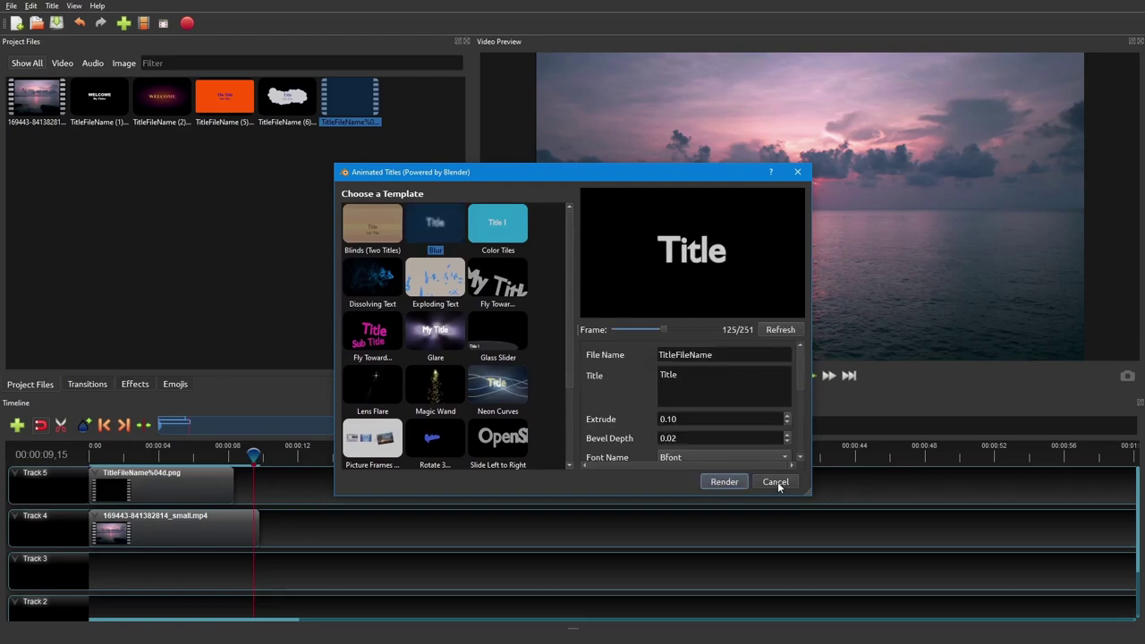
pyautogui.click(776, 481)
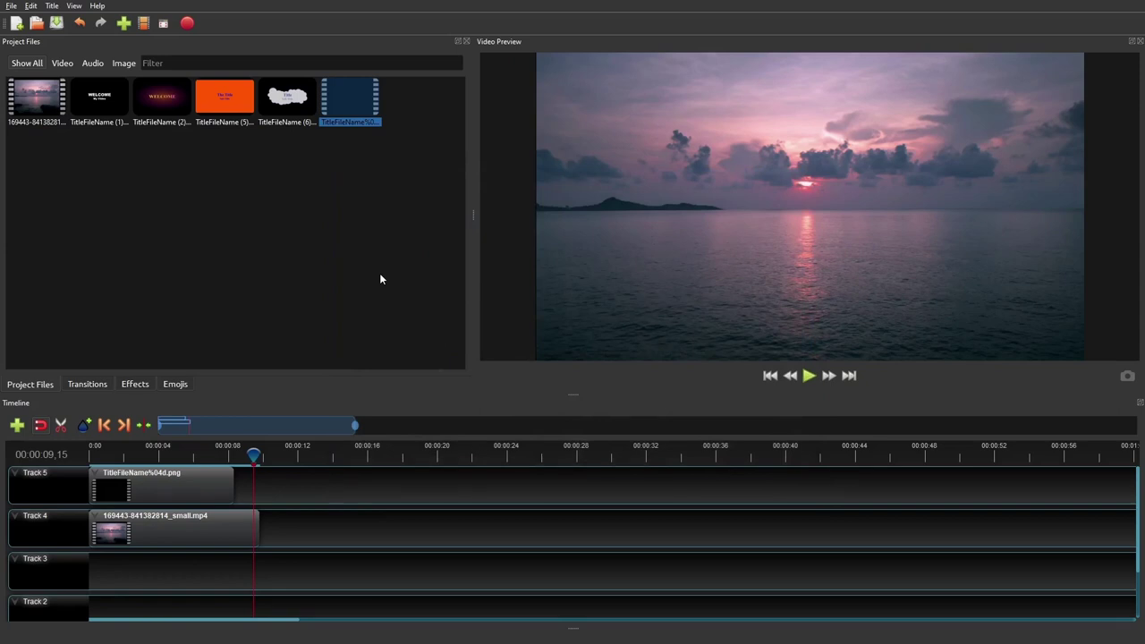